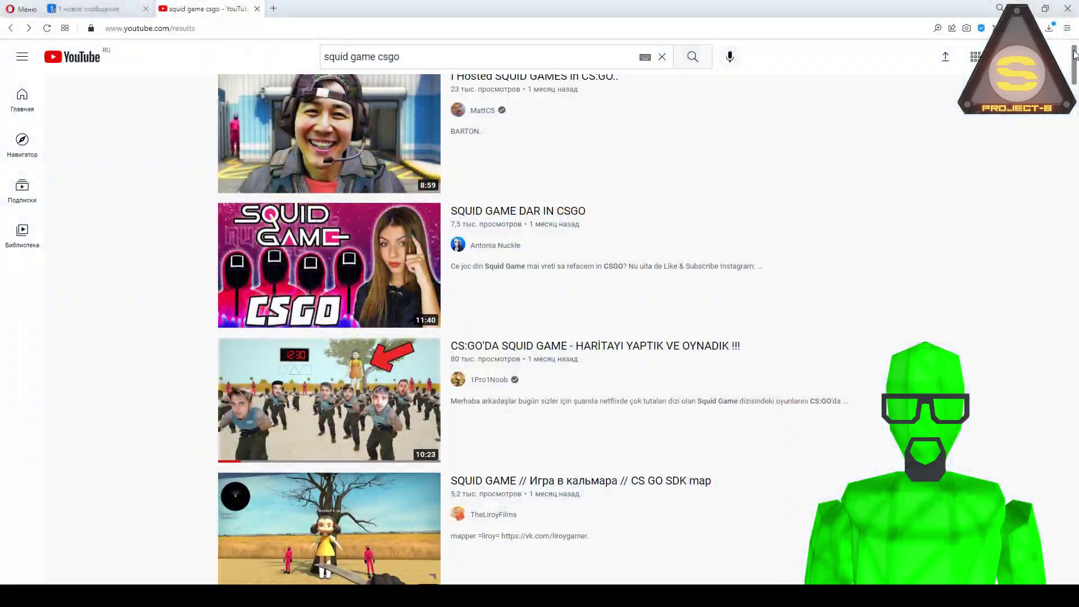
{"action": "left_click_drag", "start_coordinate": [1074, 68], "coordinate": [1070, 124]}
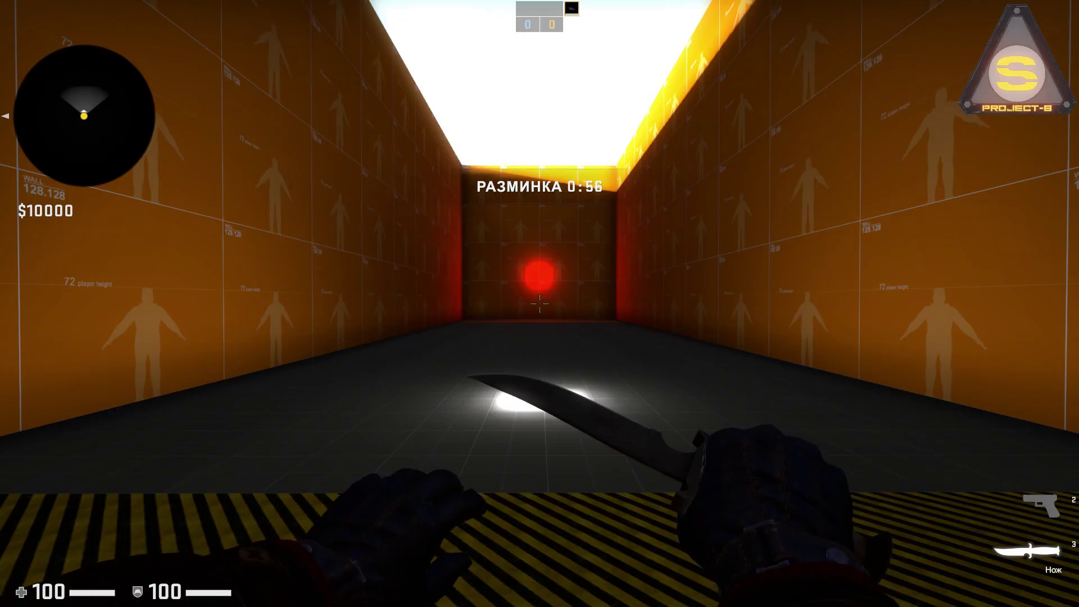
{"action": "key", "text": "w"}
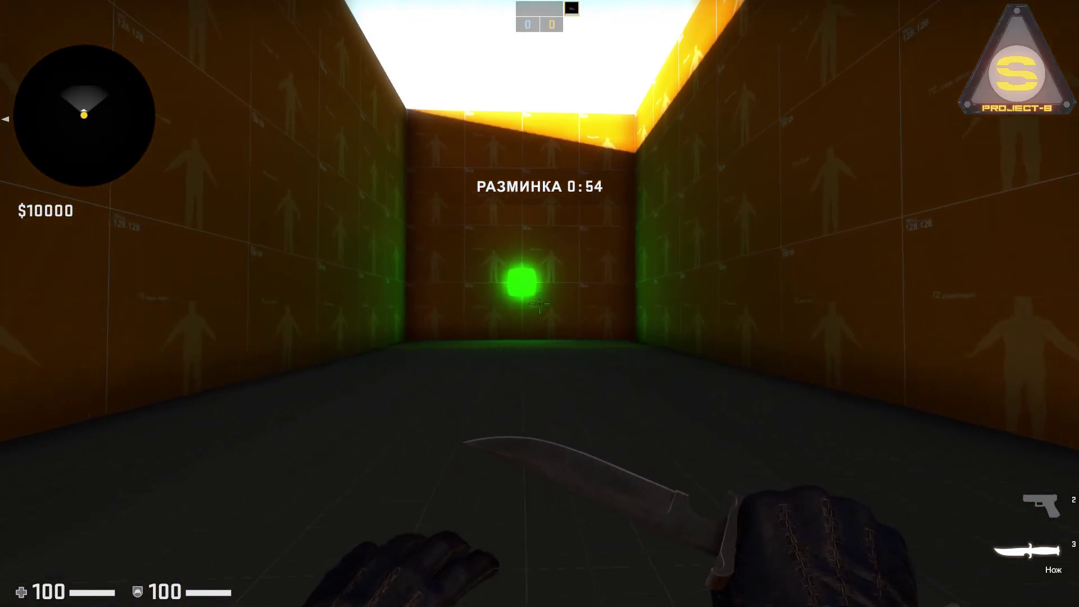
{"action": "key", "text": "w"}
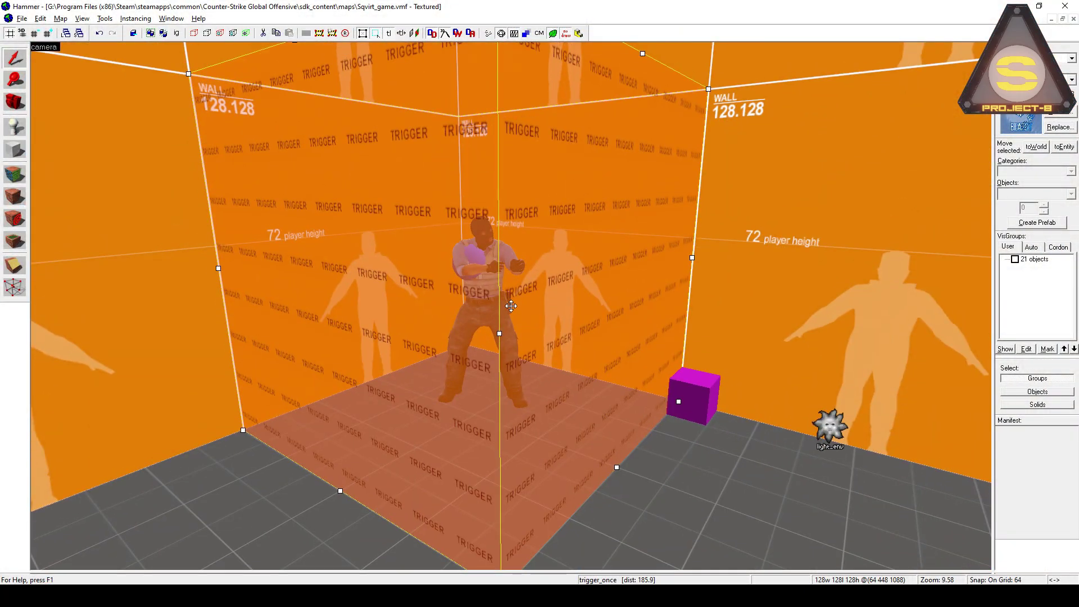
Step: Examine the OnTrigger output of the trigger_once brush around the player spawn, including its target entity and parameter override
{"action": "key", "text": "alt+Return"}
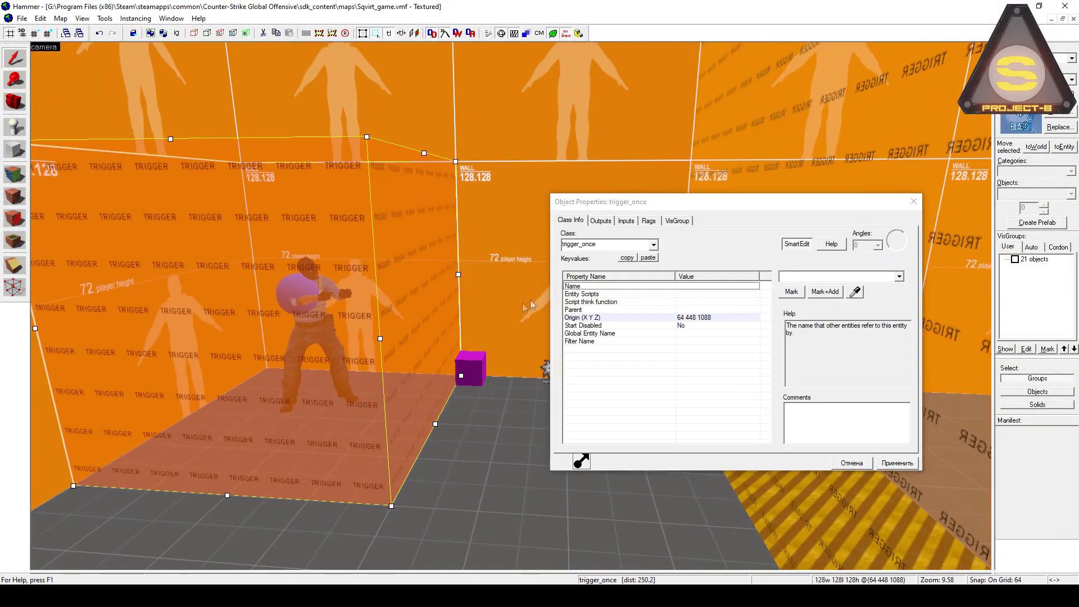
{"action": "left_click", "coordinate": [600, 220]}
{"action": "left_click", "coordinate": [696, 377]}
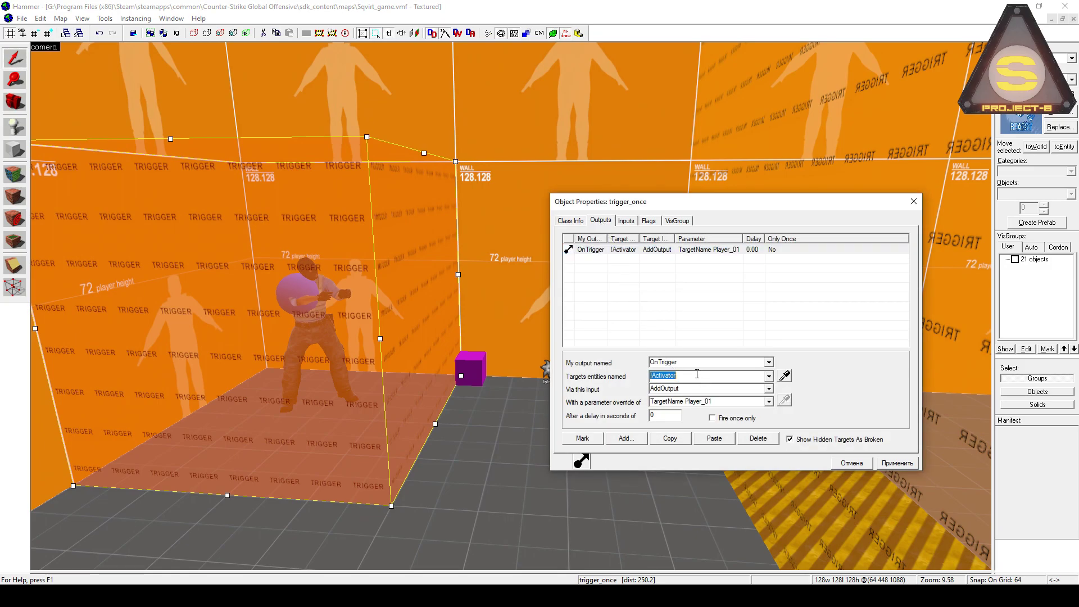
{"action": "left_click", "coordinate": [731, 401]}
{"action": "left_click", "coordinate": [516, 391]}
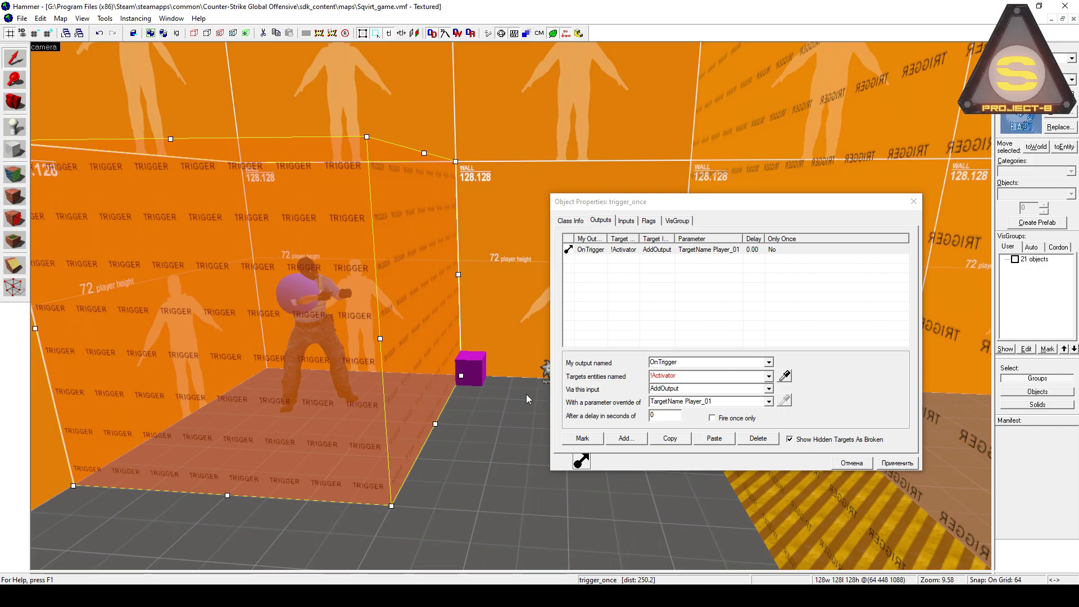
{"action": "left_click", "coordinate": [875, 465]}
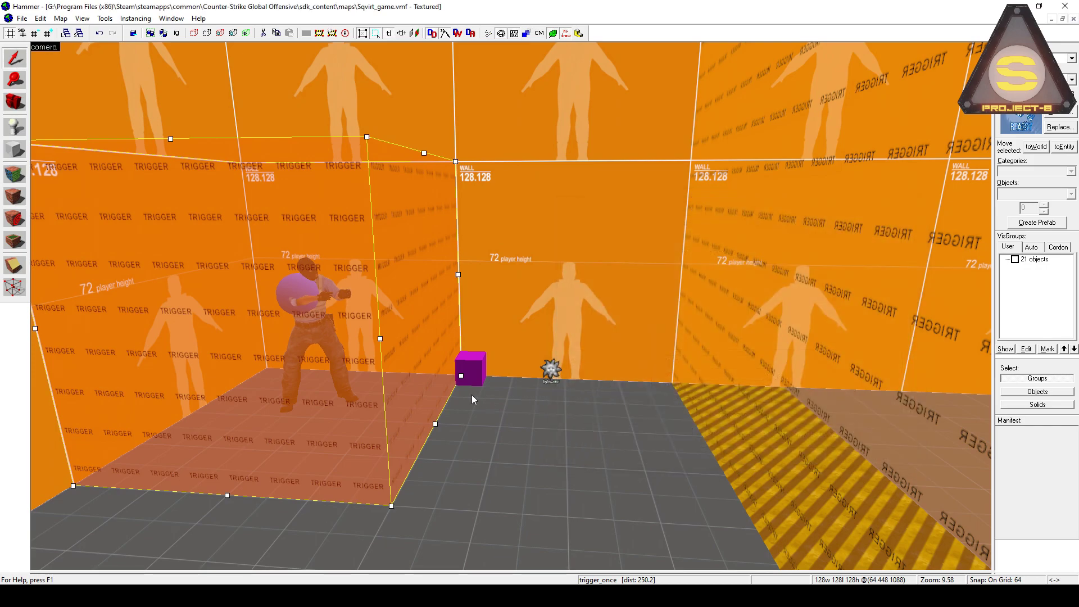
Step: Examine the Target Entity Name property of the point_velocitysensor entity beside the trigger
{"action": "double_click", "coordinate": [469, 376]}
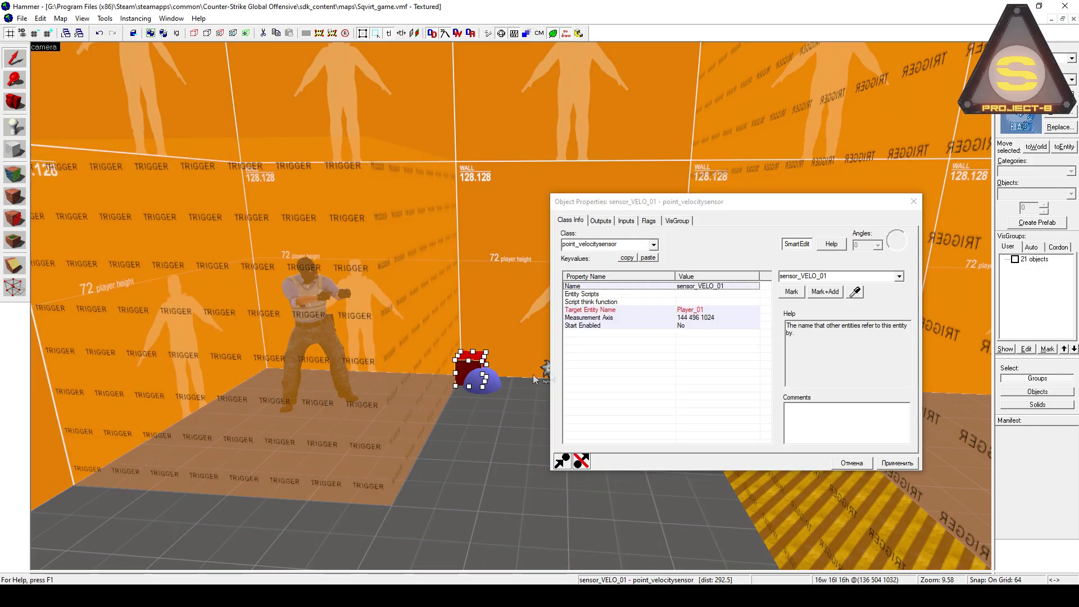
{"action": "left_click", "coordinate": [702, 311]}
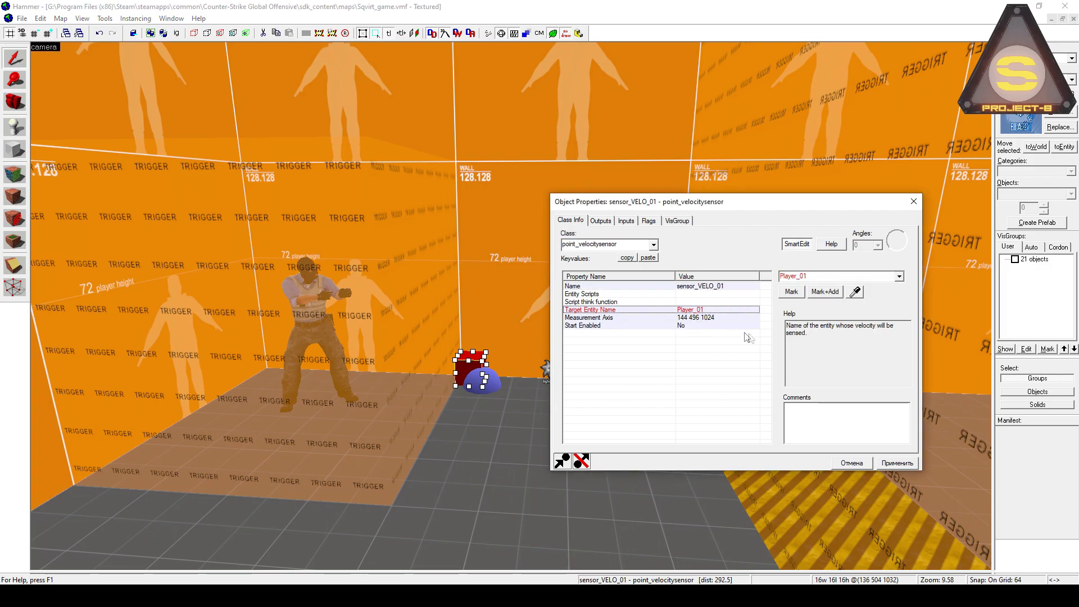
{"action": "left_click", "coordinate": [851, 463]}
Step: Switch to the four-view layout and examine the velocity sensor's Velocity output, its target entity and its input
{"action": "key", "text": "shift+z"}
{"action": "scroll", "coordinate": [698, 477], "scroll_direction": "up", "scroll_amount": 3}
{"action": "double_click", "coordinate": [679, 235]}
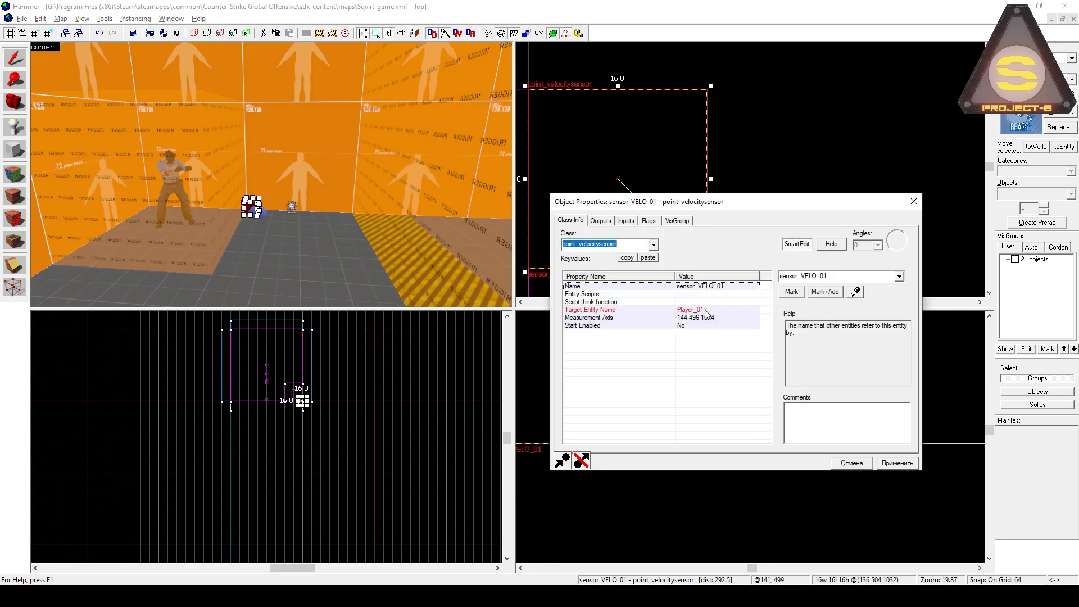
{"action": "left_click", "coordinate": [316, 401]}
{"action": "scroll", "coordinate": [316, 401], "scroll_direction": "up", "scroll_amount": 4}
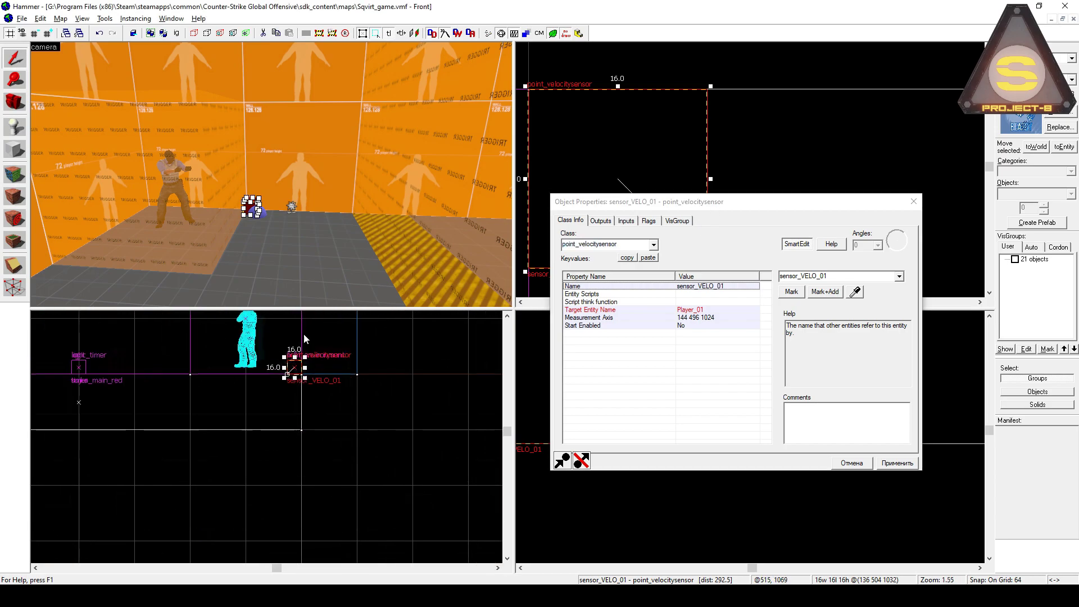
{"action": "left_click", "coordinate": [600, 220]}
{"action": "left_click", "coordinate": [685, 362]}
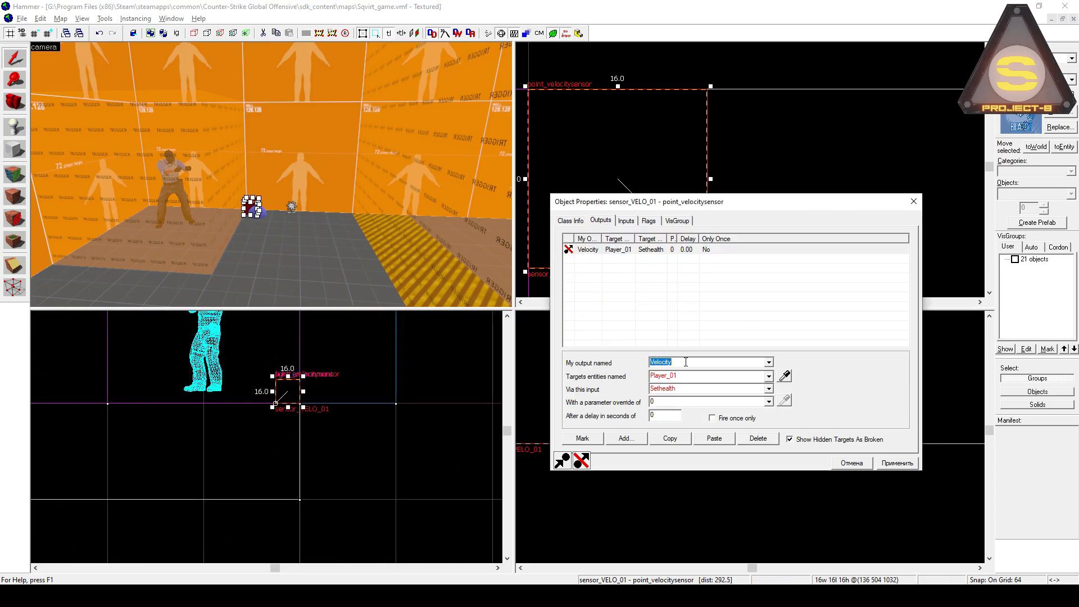
{"action": "left_click", "coordinate": [704, 376]}
{"action": "left_click", "coordinate": [701, 390]}
{"action": "left_click", "coordinate": [842, 465]}
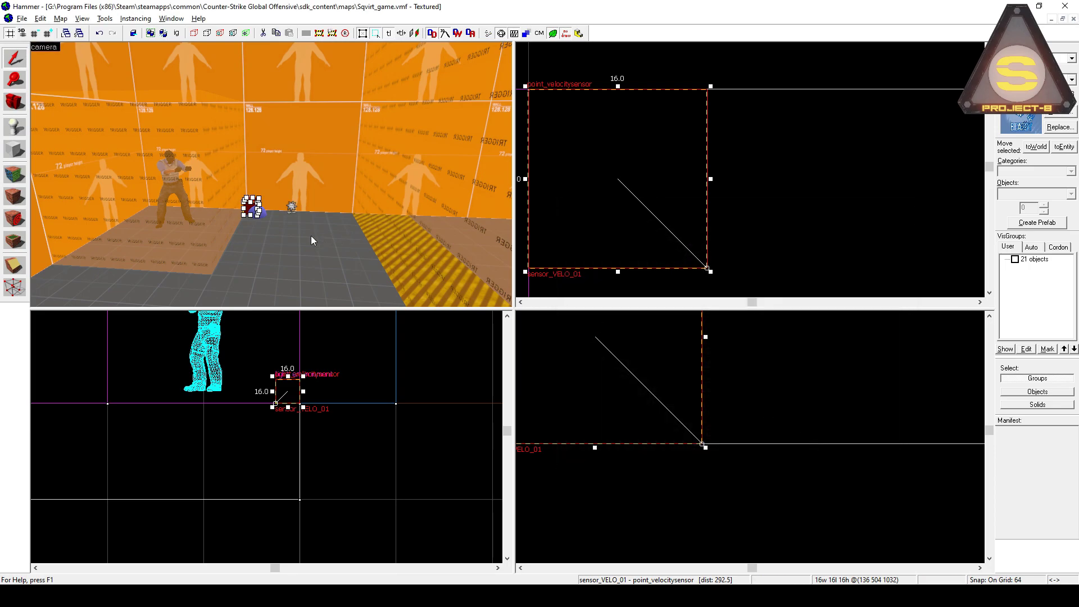
Step: Unhide the game_ui entity next to the velocity sensor and look at it in the camera view
{"action": "key", "text": "u"}
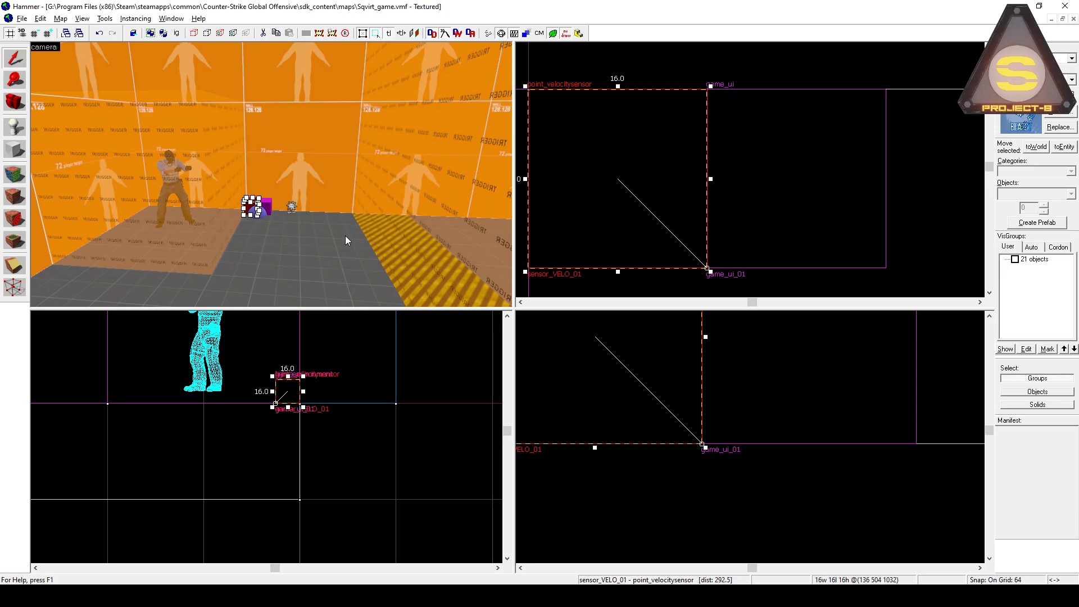
{"action": "key", "text": "z"}
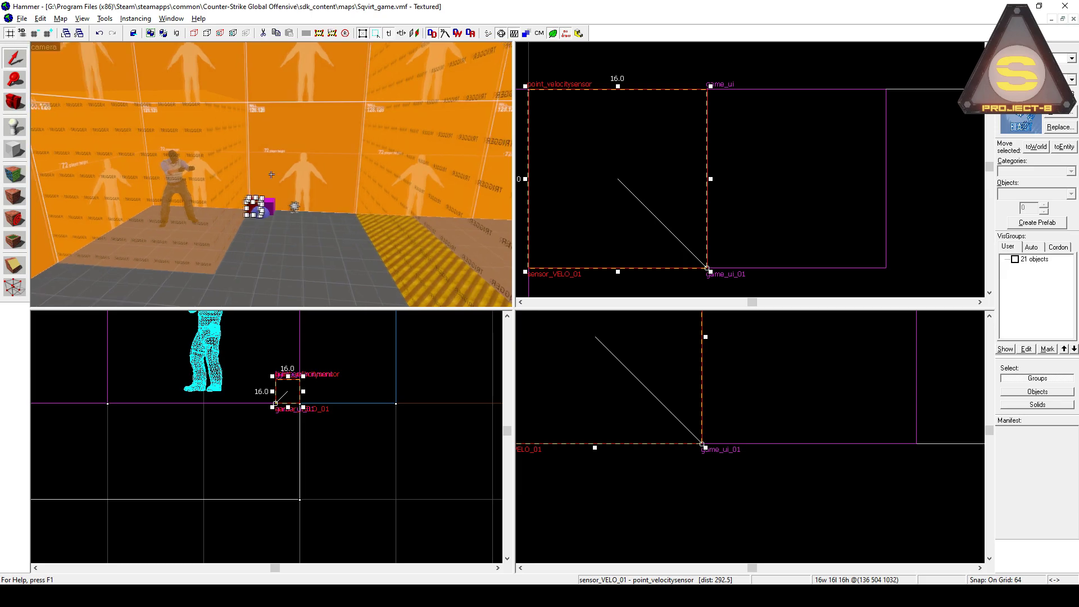
{"action": "key", "text": "w"}
{"action": "key", "text": "z"}
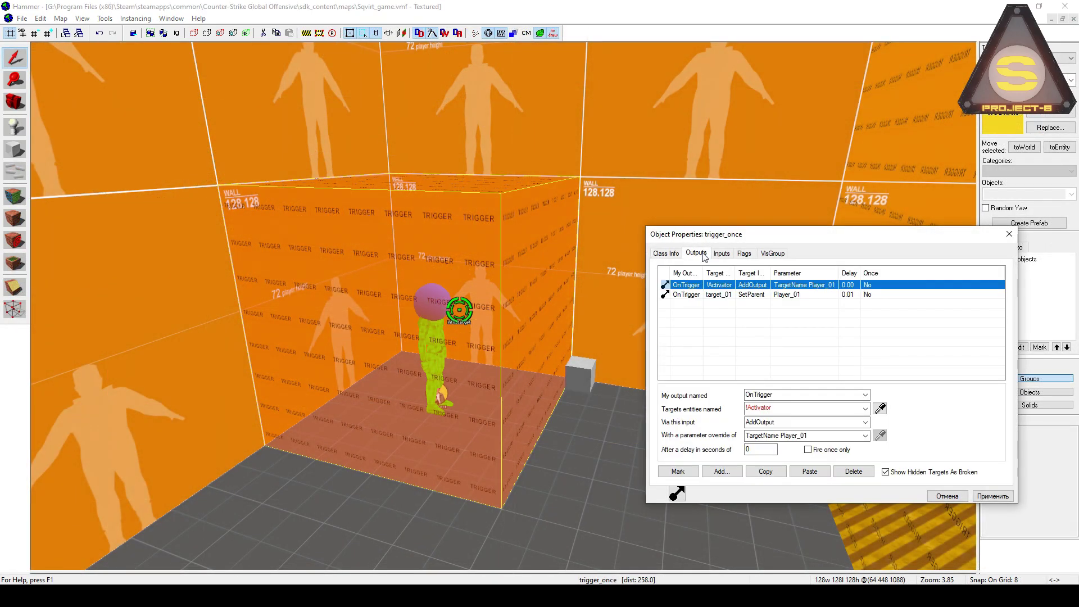
Step: Review the trigger_once output that parents target_01, and the velocity sensor's target entity and Velocity output
{"action": "left_click", "coordinate": [753, 294]}
{"action": "left_click", "coordinate": [766, 448]}
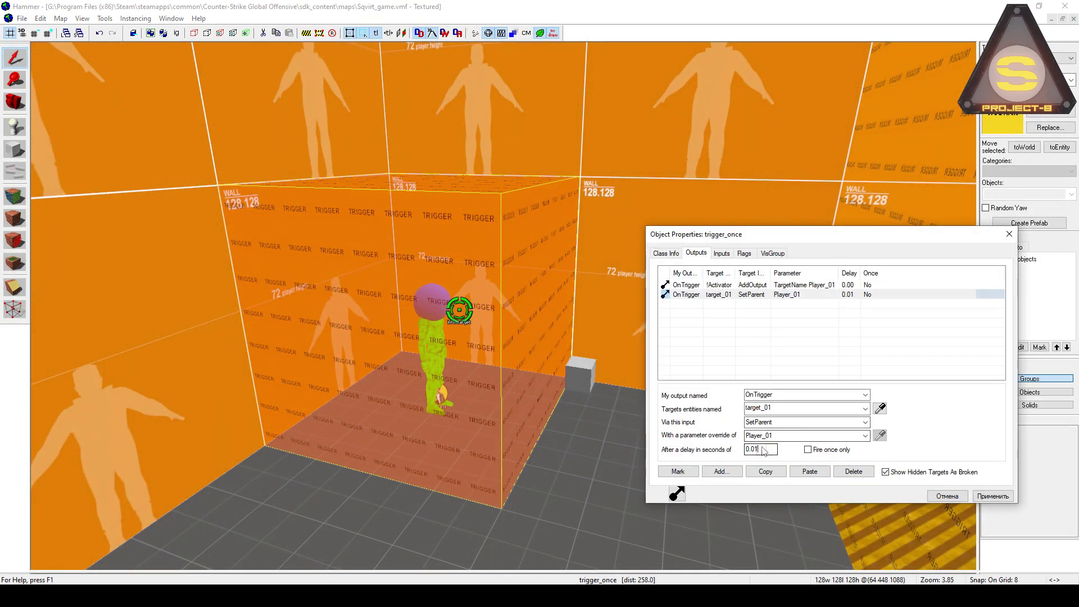
{"action": "left_click", "coordinate": [580, 371]}
{"action": "left_click", "coordinate": [666, 253]}
{"action": "left_click", "coordinate": [812, 330]}
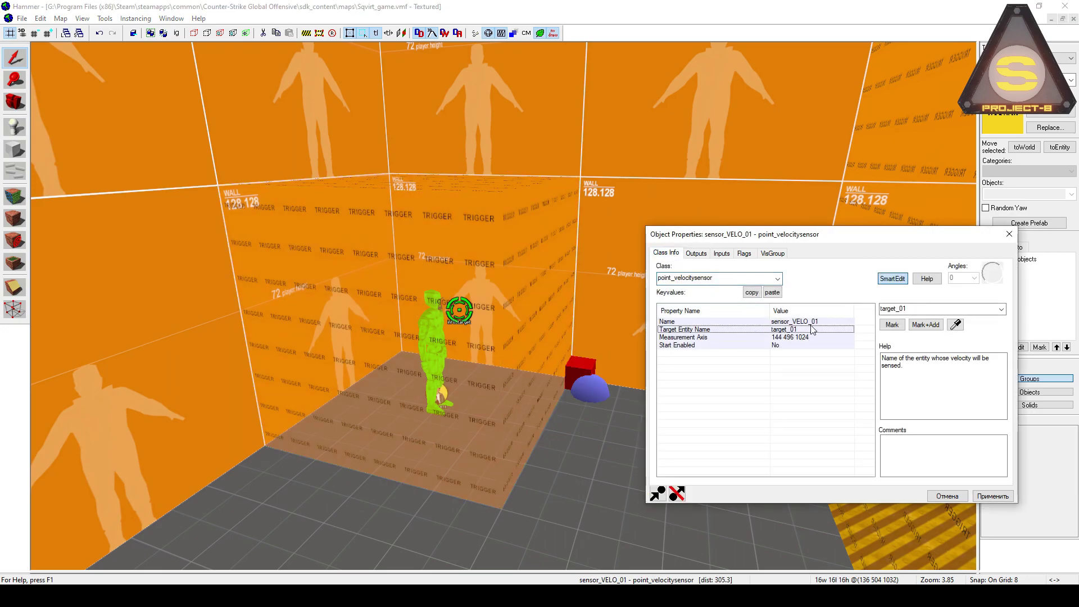
{"action": "left_click", "coordinate": [696, 253]}
{"action": "left_click", "coordinate": [796, 407]}
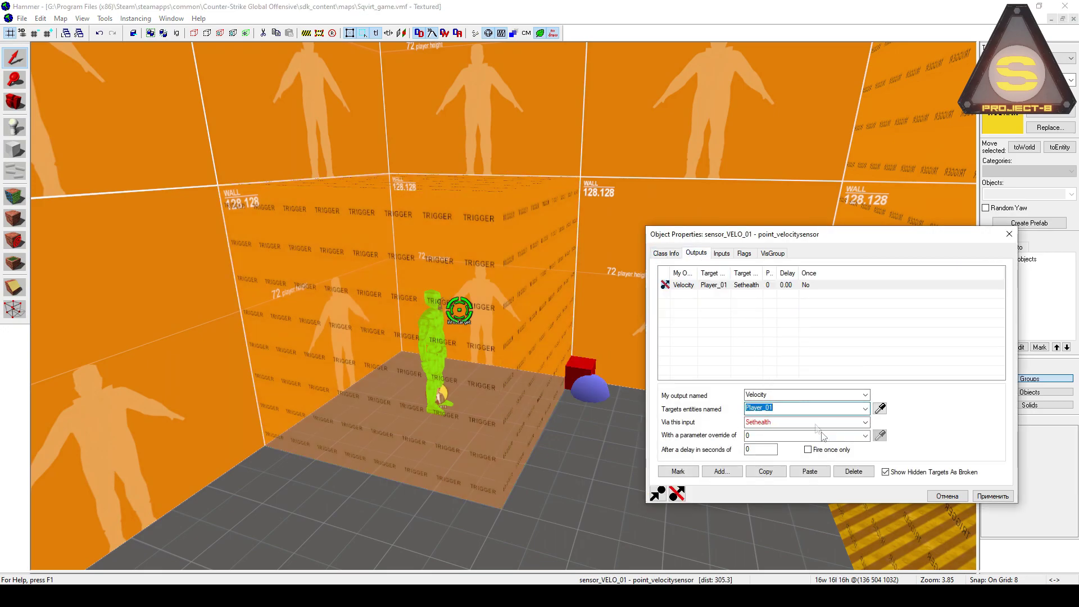
{"action": "left_click", "coordinate": [937, 499]}
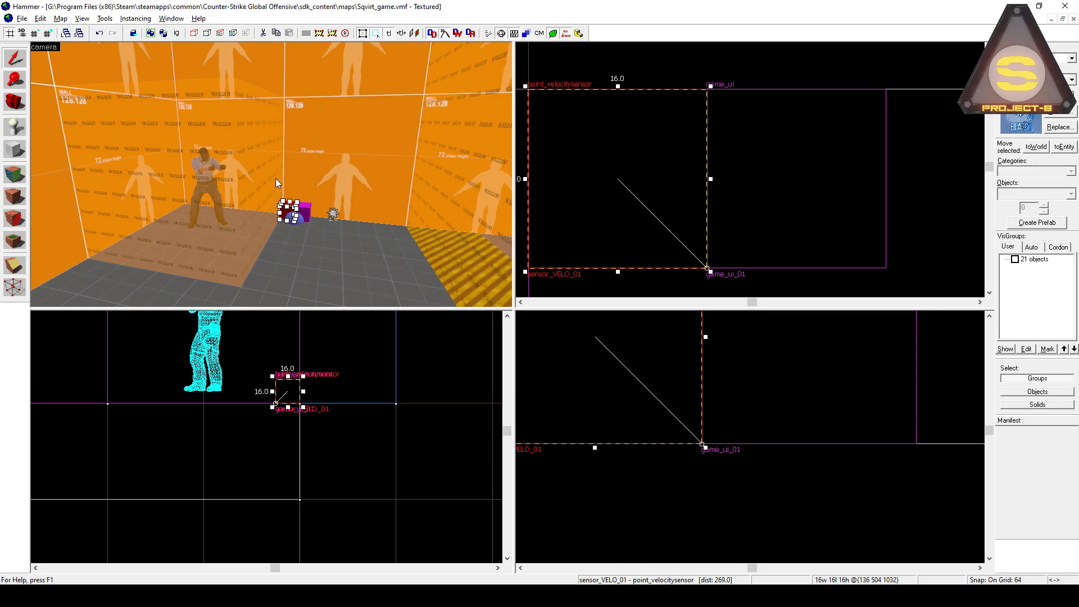
Step: Examine the Start Enabled property of the point_velocitysensor entity
{"action": "key", "text": "z"}
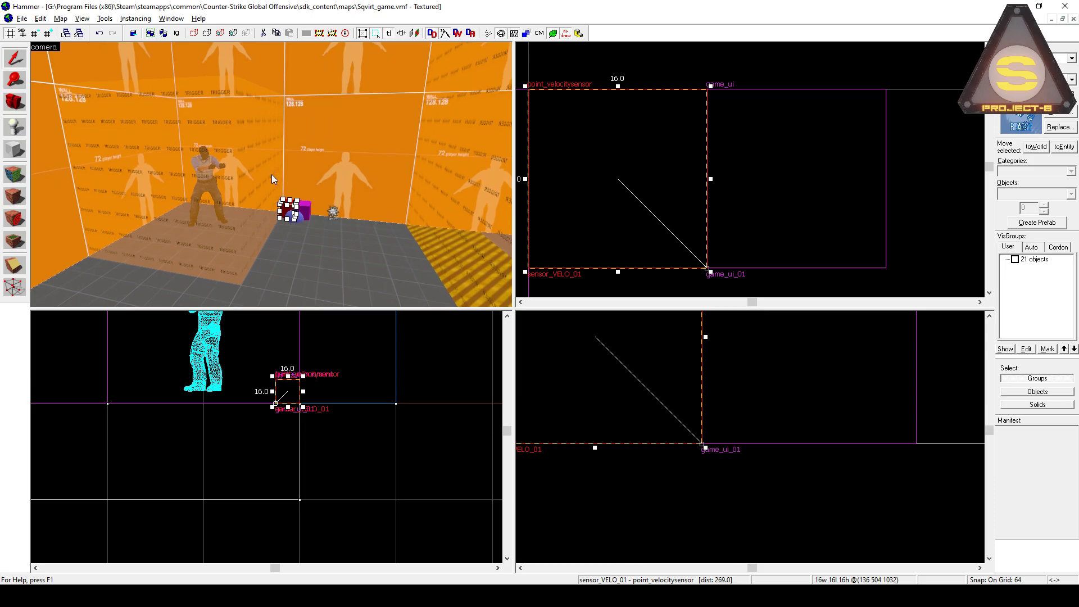
{"action": "key", "text": "alt+Return"}
{"action": "left_click", "coordinate": [636, 326]}
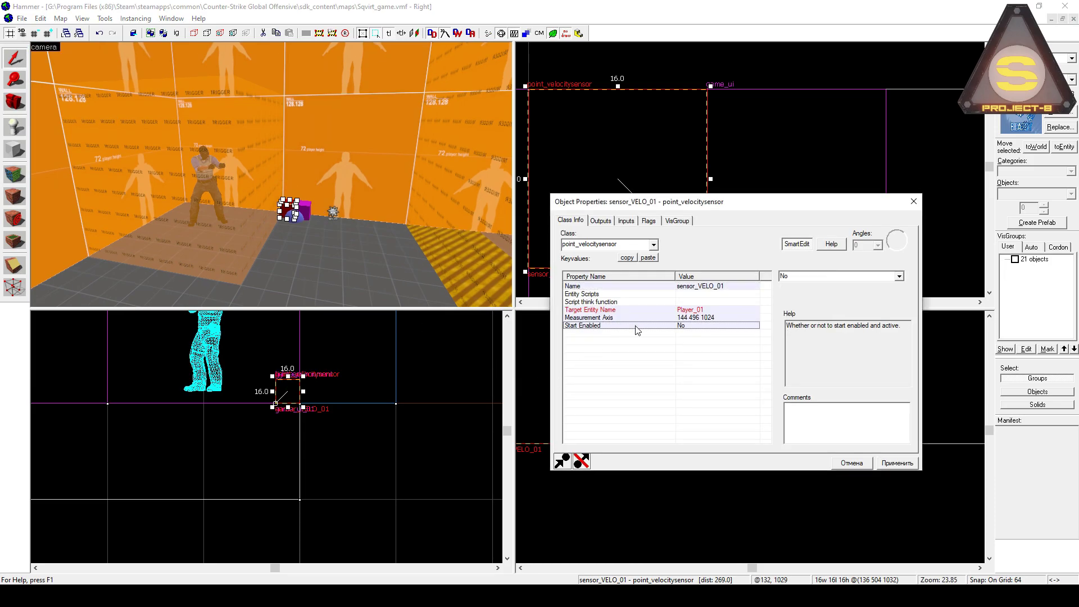
Step: Examine the game_ui entity's outputs, first the two attack events and then the four movement events
{"action": "left_click", "coordinate": [306, 207]}
{"action": "left_click", "coordinate": [615, 251]}
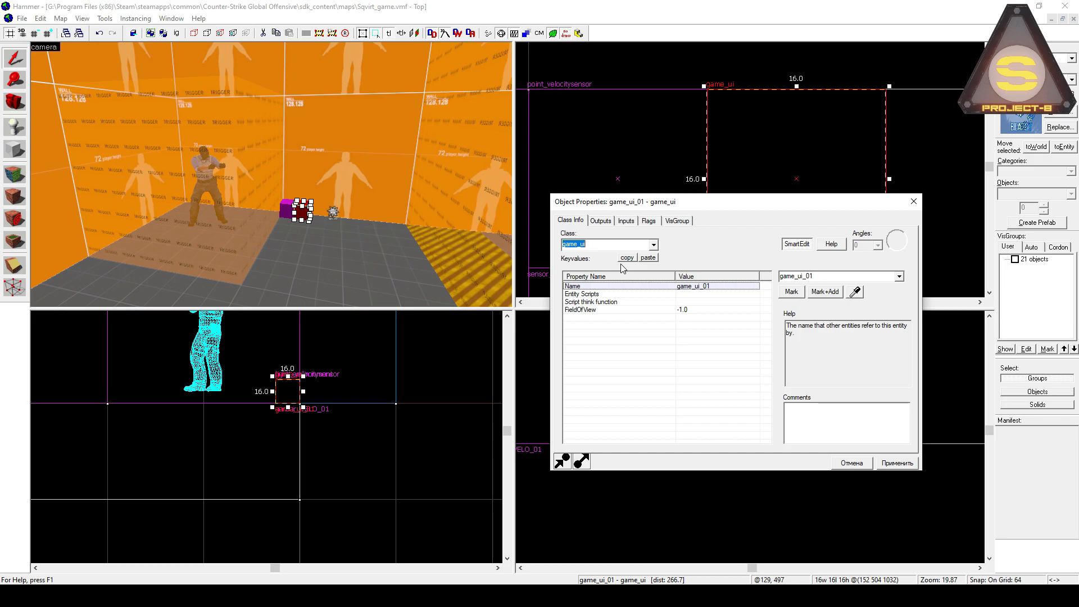
{"action": "left_click", "coordinate": [600, 221]}
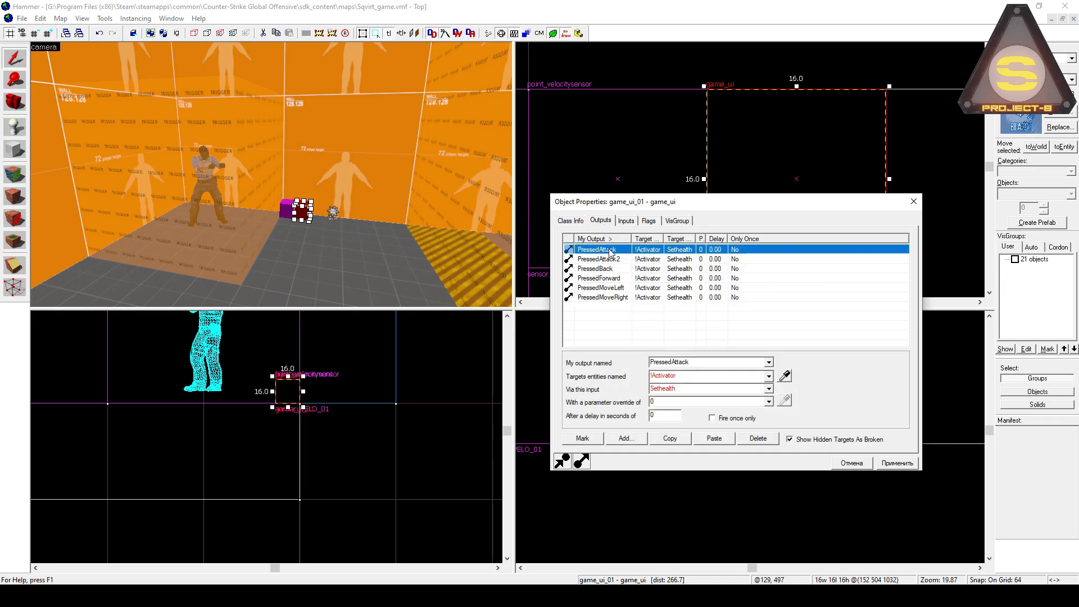
{"action": "left_click", "coordinate": [618, 260], "text": "shift"}
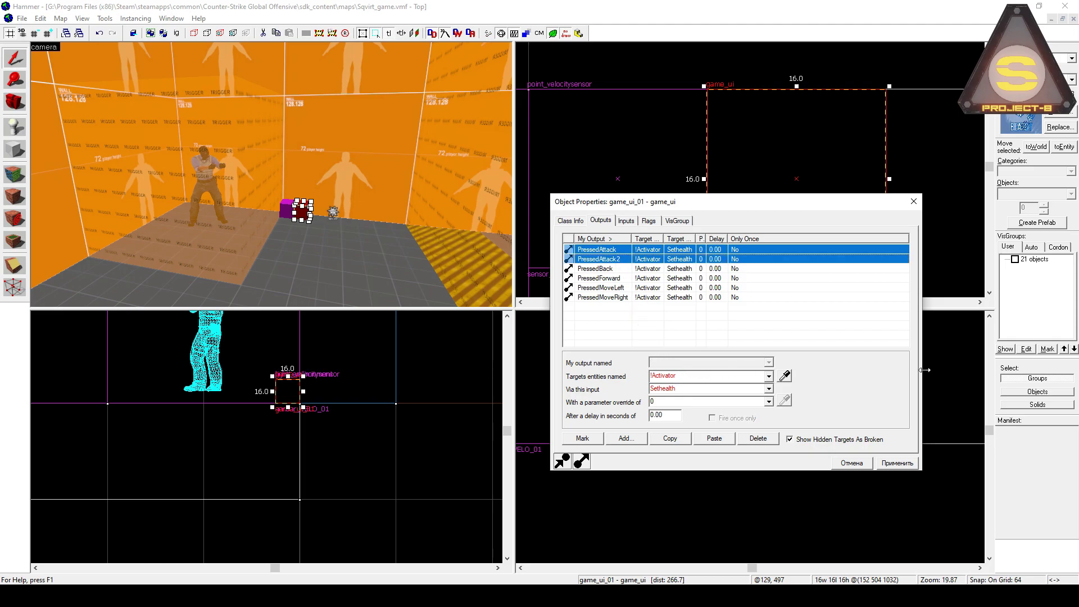
{"action": "left_click_drag", "start_coordinate": [617, 270], "coordinate": [630, 298]}
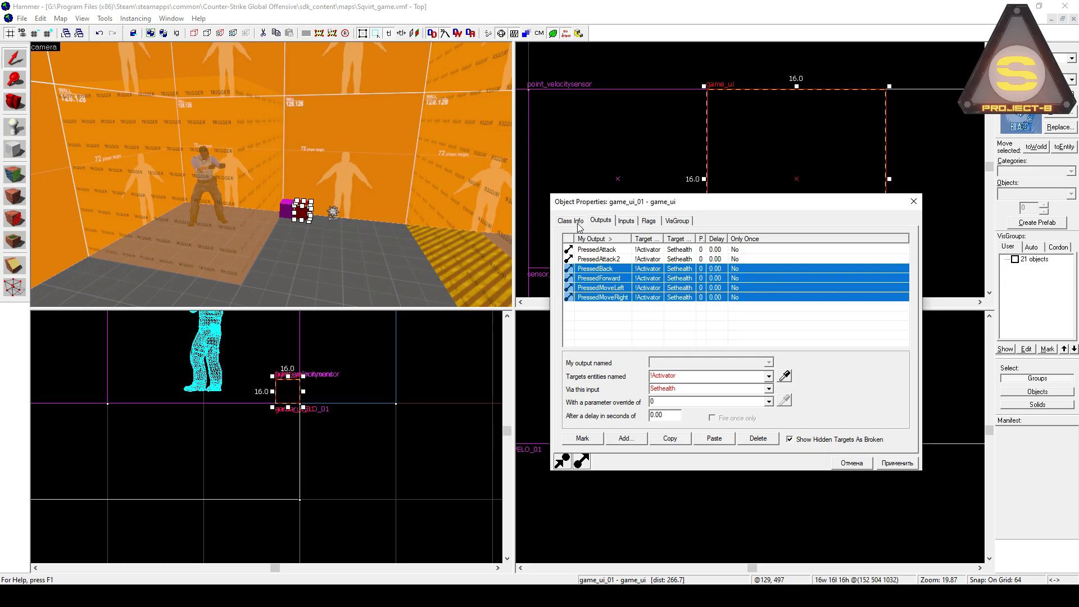
Step: Examine the target entity assigned to the game_ui movement outputs
{"action": "left_click", "coordinate": [698, 374]}
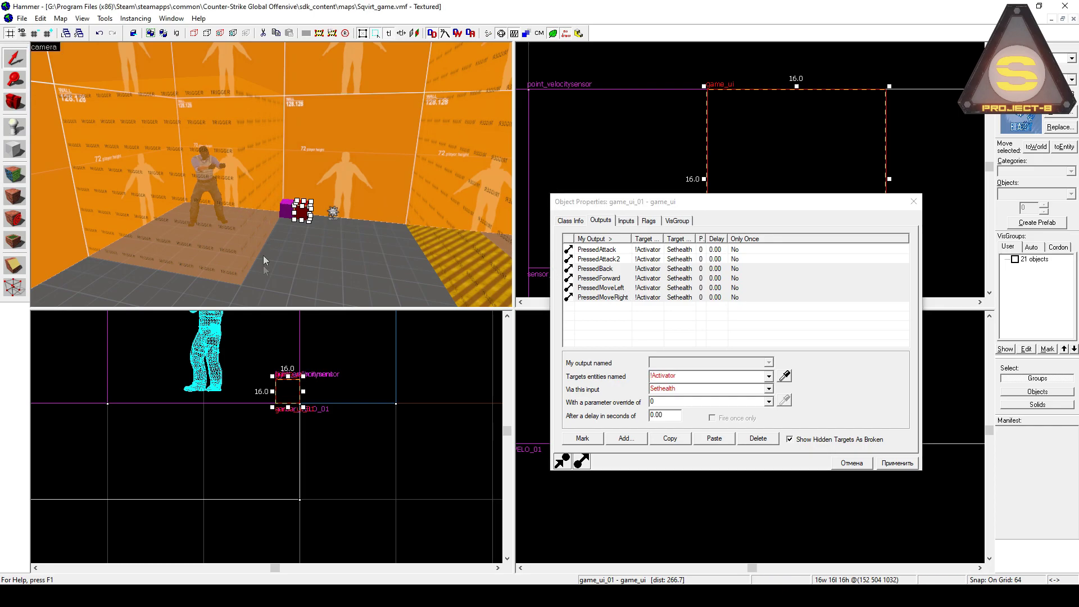
{"action": "left_click", "coordinate": [696, 377]}
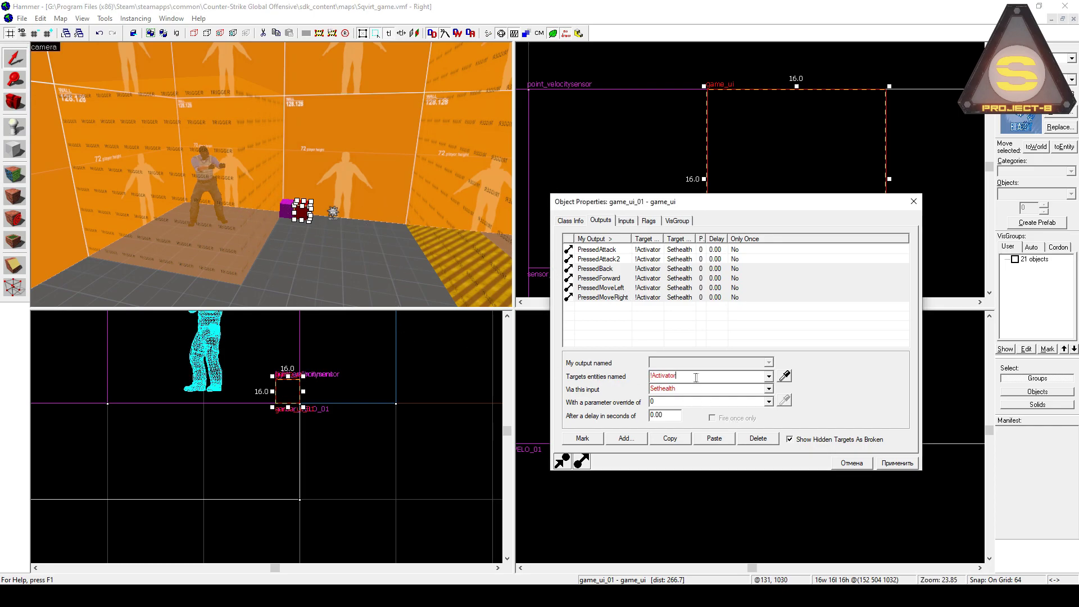
{"action": "double_click", "coordinate": [679, 374]}
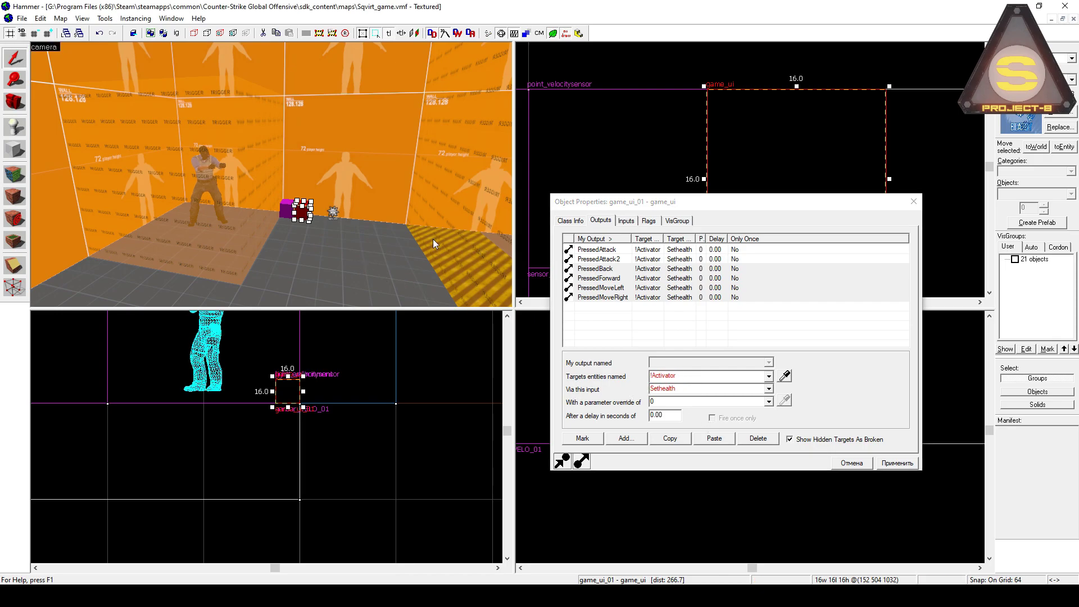
Step: Inspect the general properties and flags of the green light entity on the far wall in a full-screen camera view
{"action": "key", "text": "z"}
{"action": "key", "text": "w"}
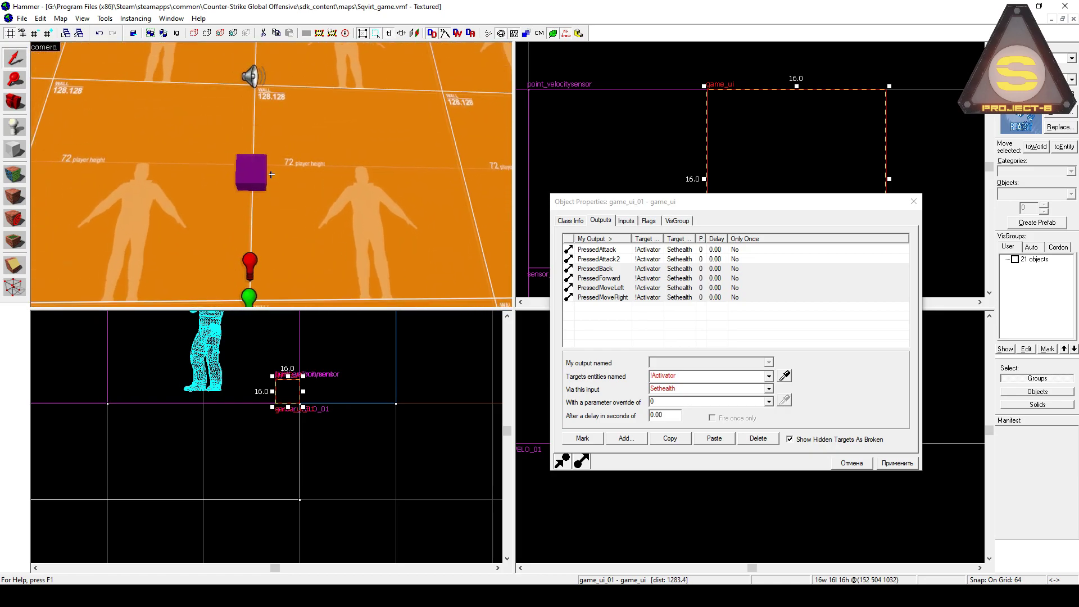
{"action": "key", "text": "z"}
{"action": "key", "text": "shift+z"}
{"action": "key", "text": "z"}
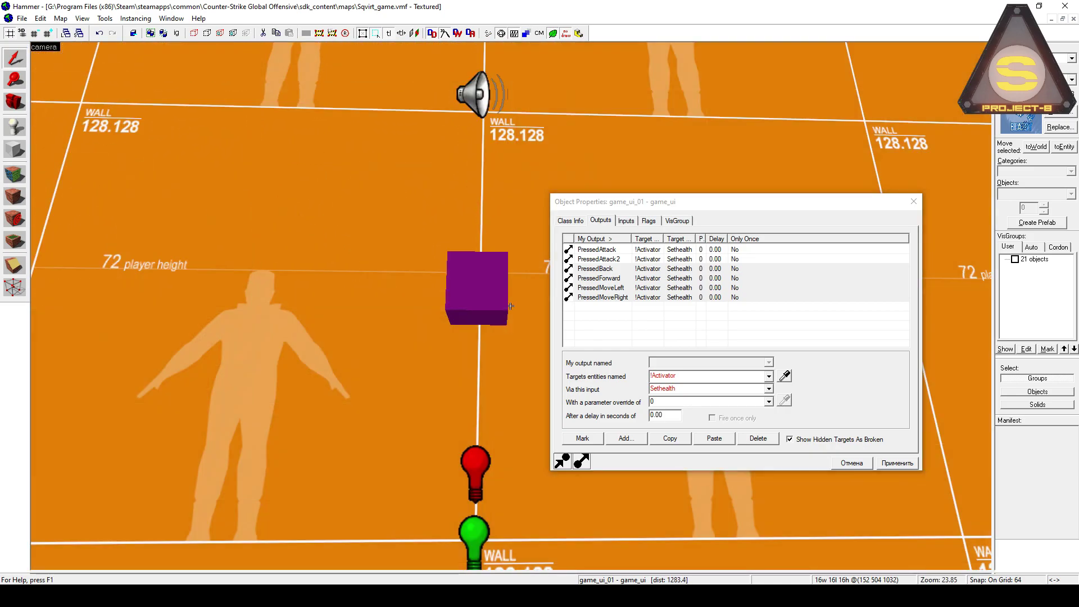
{"action": "key", "text": "d"}
{"action": "key", "text": "z"}
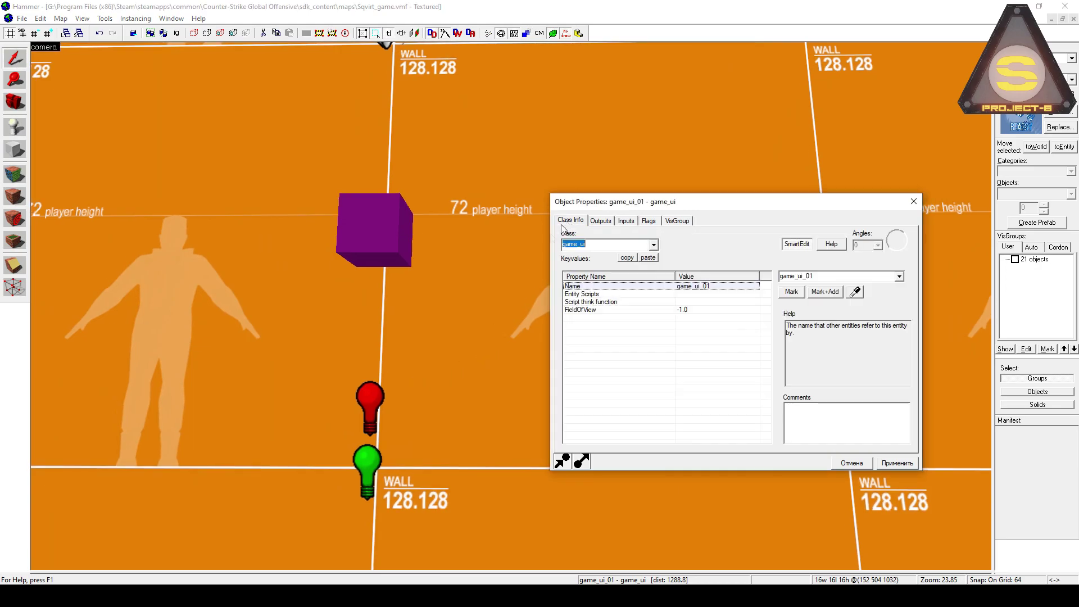
{"action": "left_click", "coordinate": [369, 401]}
{"action": "left_click", "coordinate": [373, 465]}
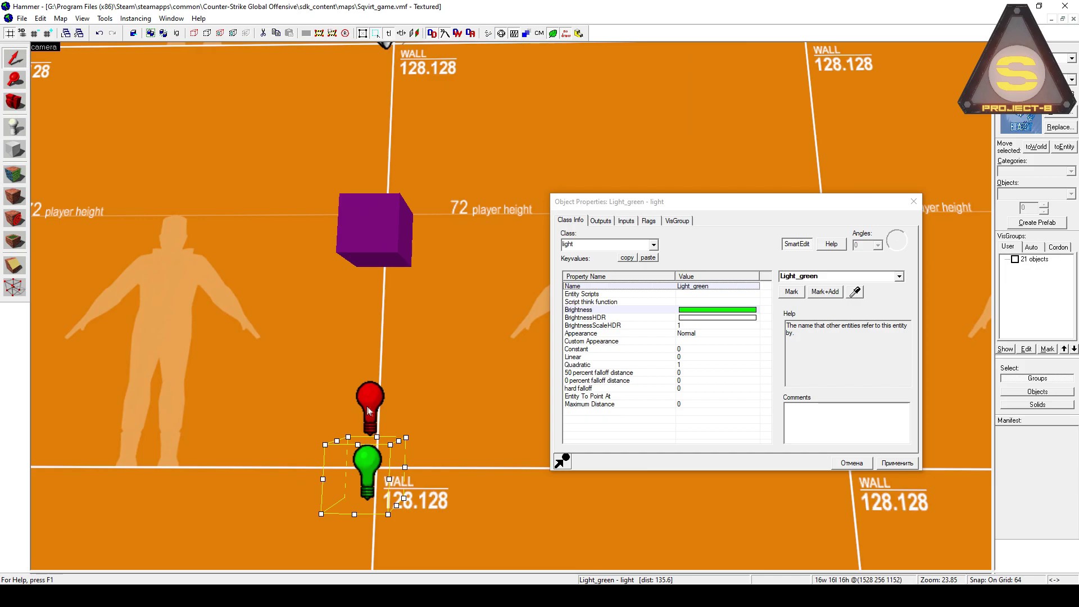
{"action": "left_click", "coordinate": [648, 221]}
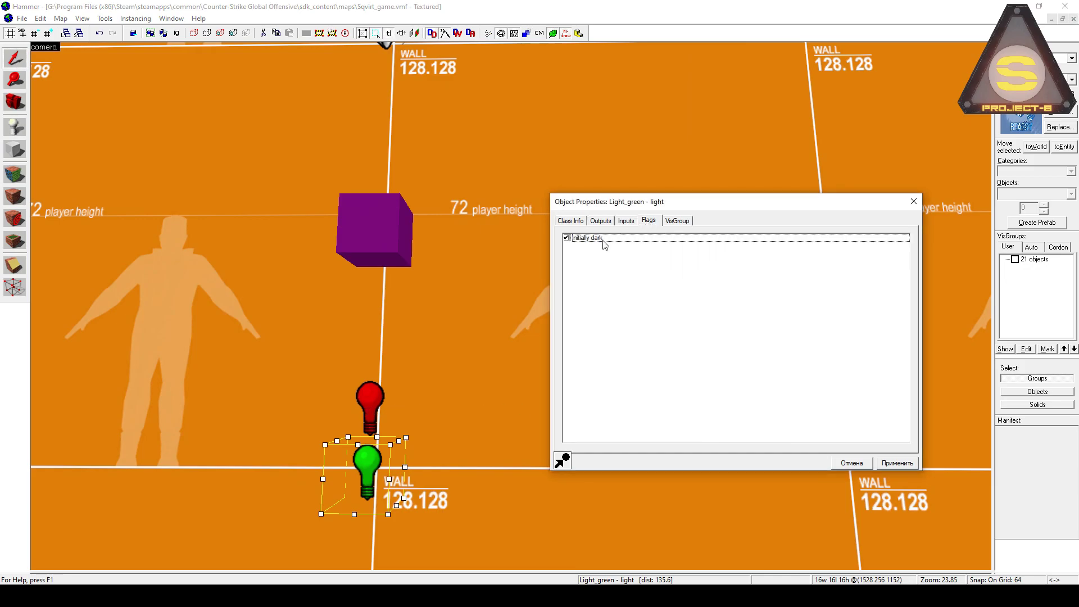
{"action": "left_click", "coordinate": [570, 221]}
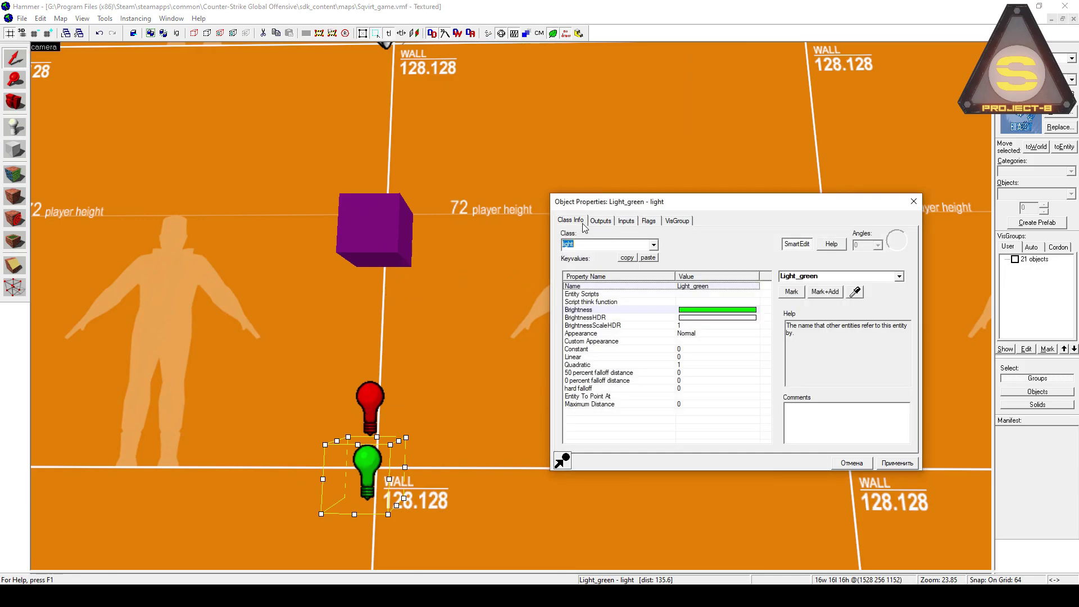
Step: Inspect the general properties of the red light and of the env_gunfire cube above it
{"action": "left_click", "coordinate": [360, 407]}
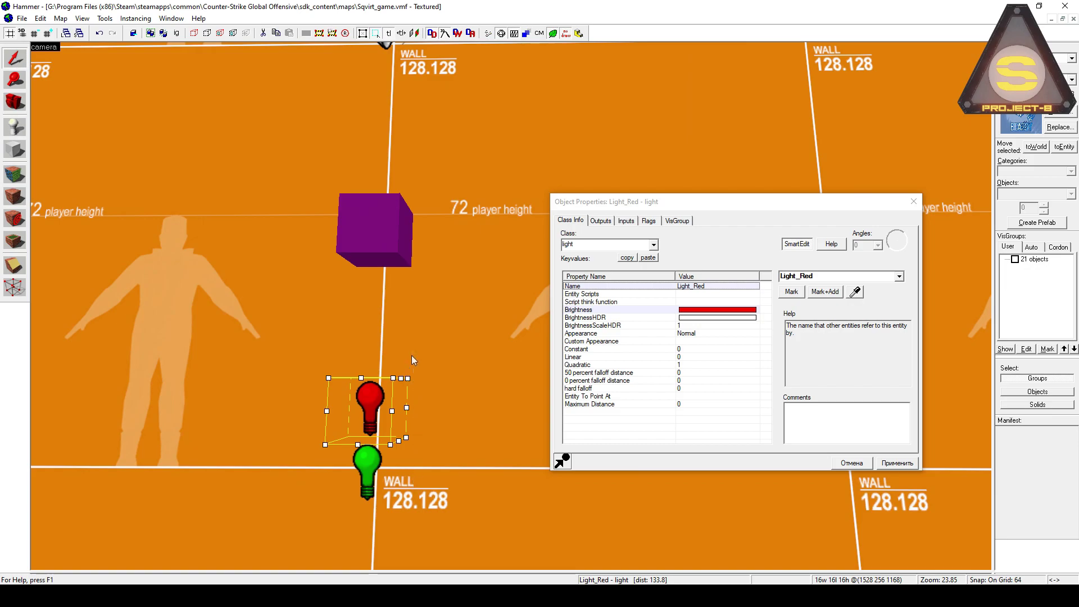
{"action": "left_click", "coordinate": [399, 239]}
Step: Inspect the speaker entity above the env_gunfire cube, checking its class and Sound Name property
{"action": "key", "text": "z"}
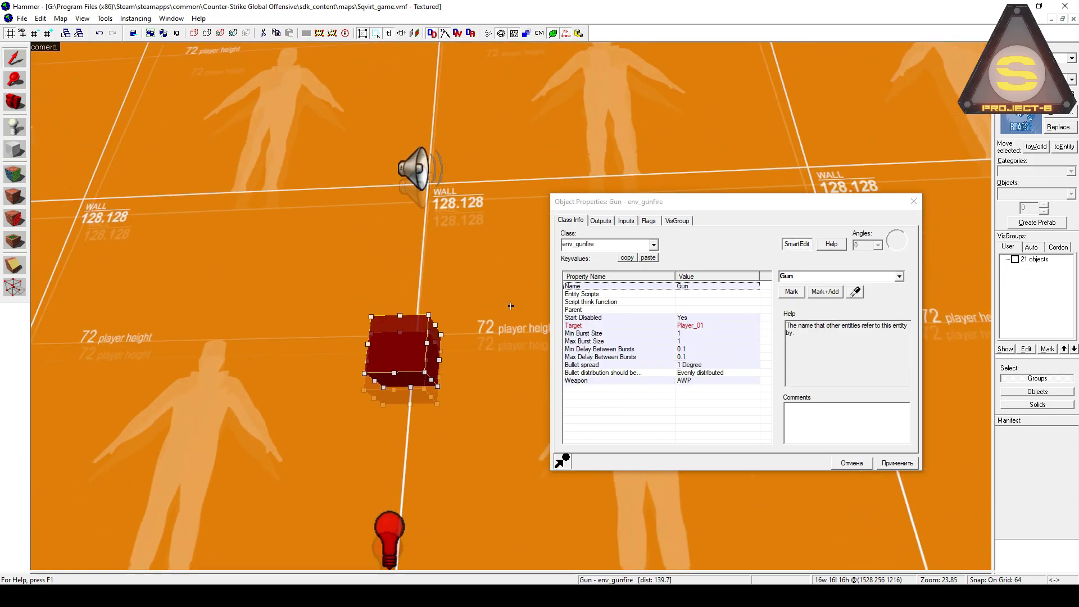
{"action": "key", "text": "z"}
{"action": "left_click", "coordinate": [411, 202]}
{"action": "left_click", "coordinate": [611, 241]}
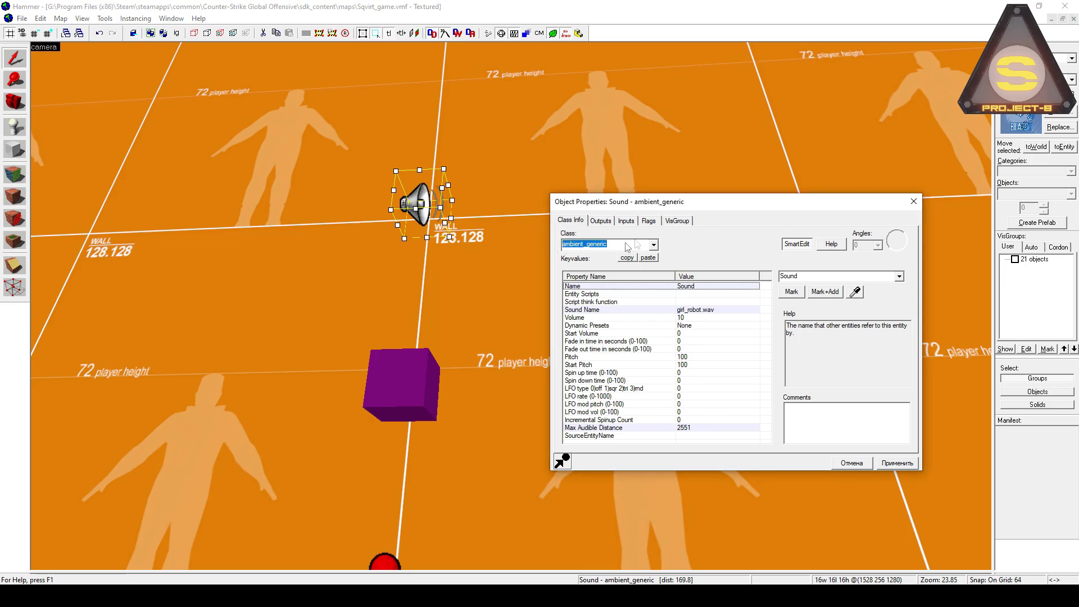
{"action": "left_click", "coordinate": [710, 310]}
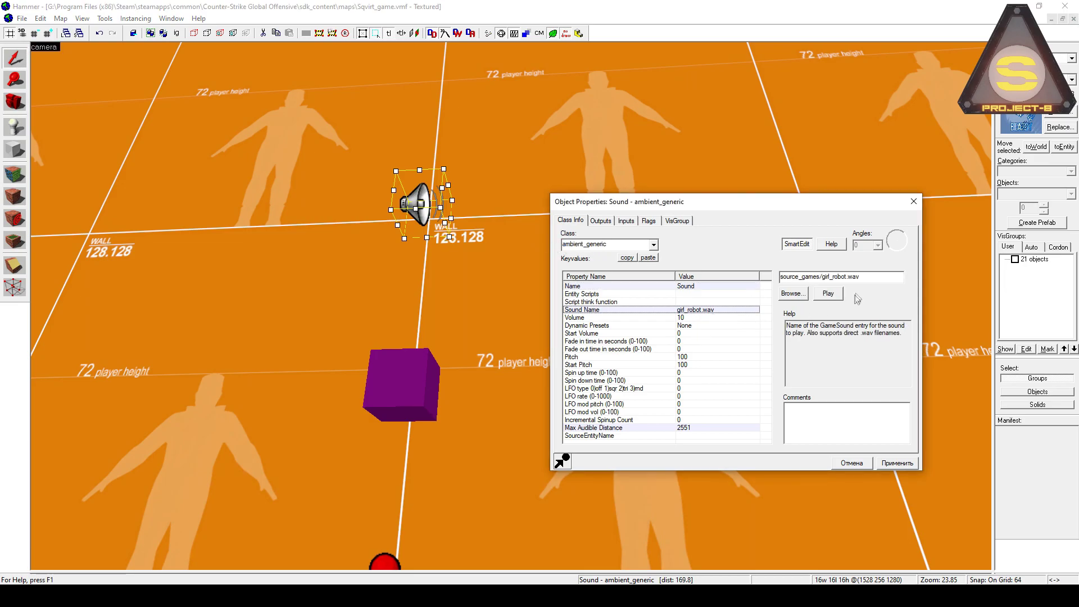
Step: Examine the flags of the ambient_generic sound entity
{"action": "key", "text": "s"}
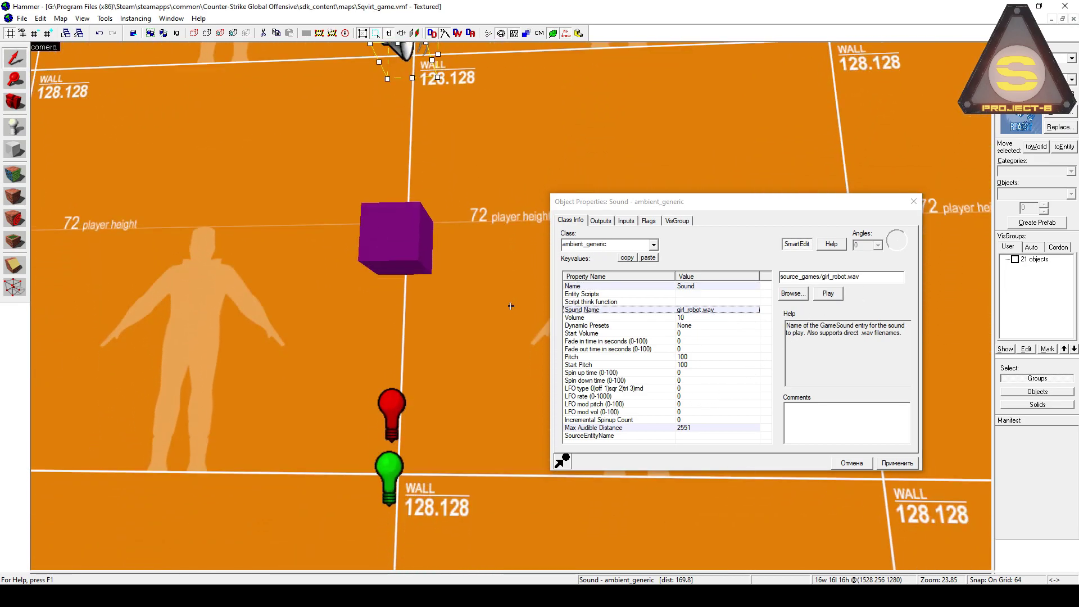
{"action": "key", "text": "Left"}
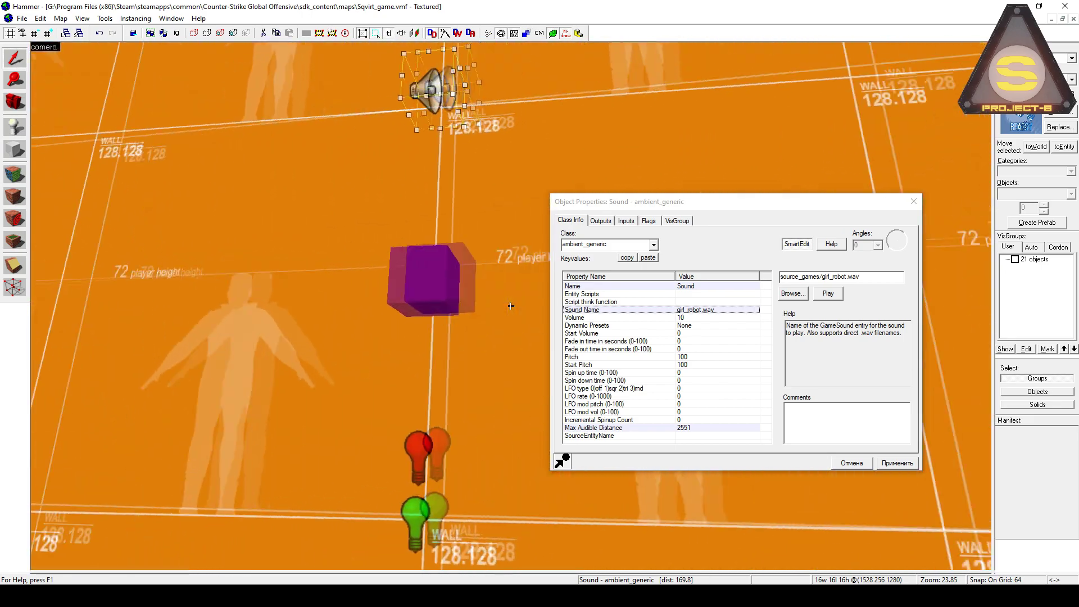
{"action": "key", "text": "z"}
{"action": "left_click", "coordinate": [649, 221]}
Step: Inspect the logic_timer entity beside the starting trigger strip, including its Start Disabled and Refire Interval properties
{"action": "key", "text": "z"}
{"action": "key", "text": "s"}
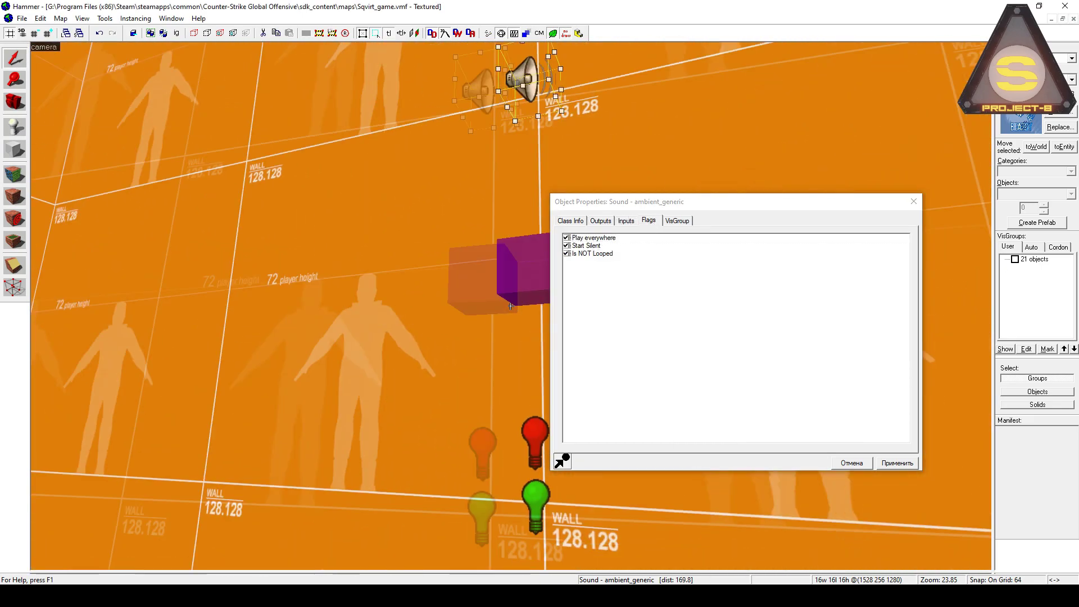
{"action": "key", "text": "w"}
{"action": "key", "text": "d"}
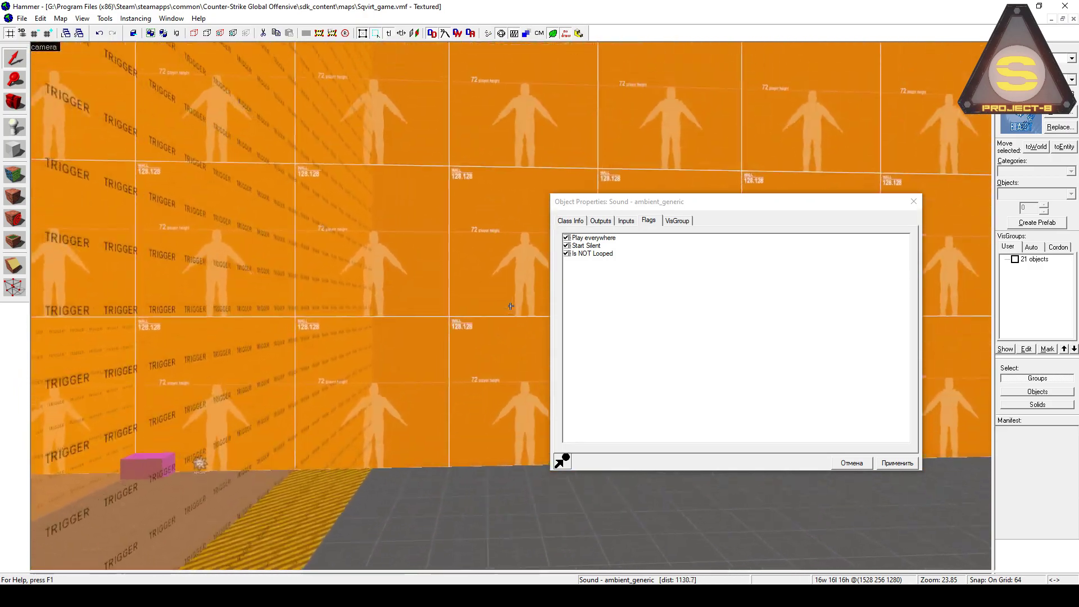
{"action": "key", "text": "w"}
{"action": "key", "text": "w"}
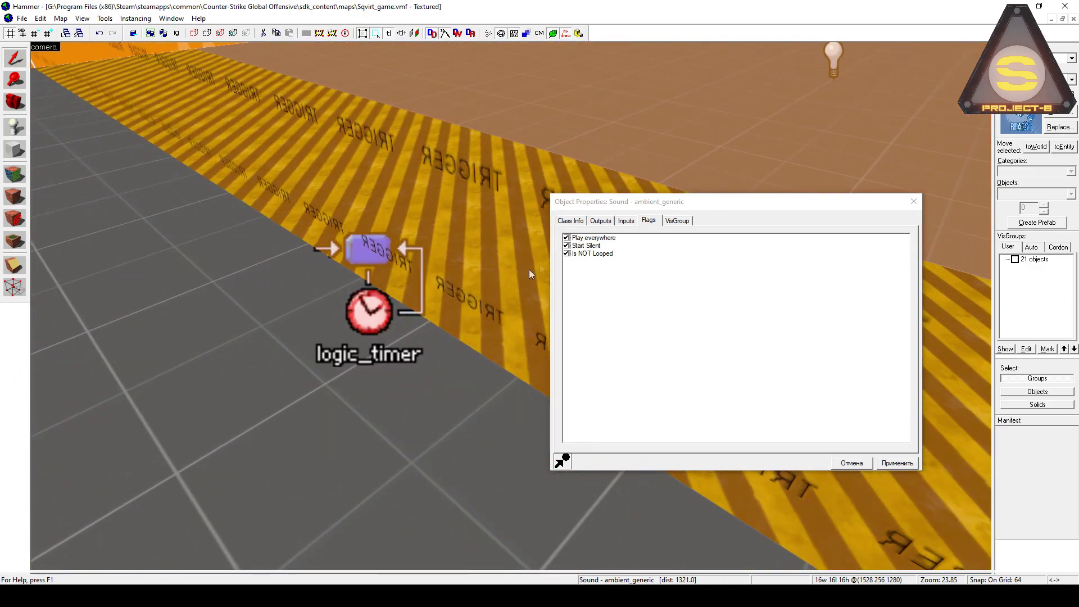
{"action": "left_click", "coordinate": [367, 322]}
{"action": "left_click", "coordinate": [685, 310]}
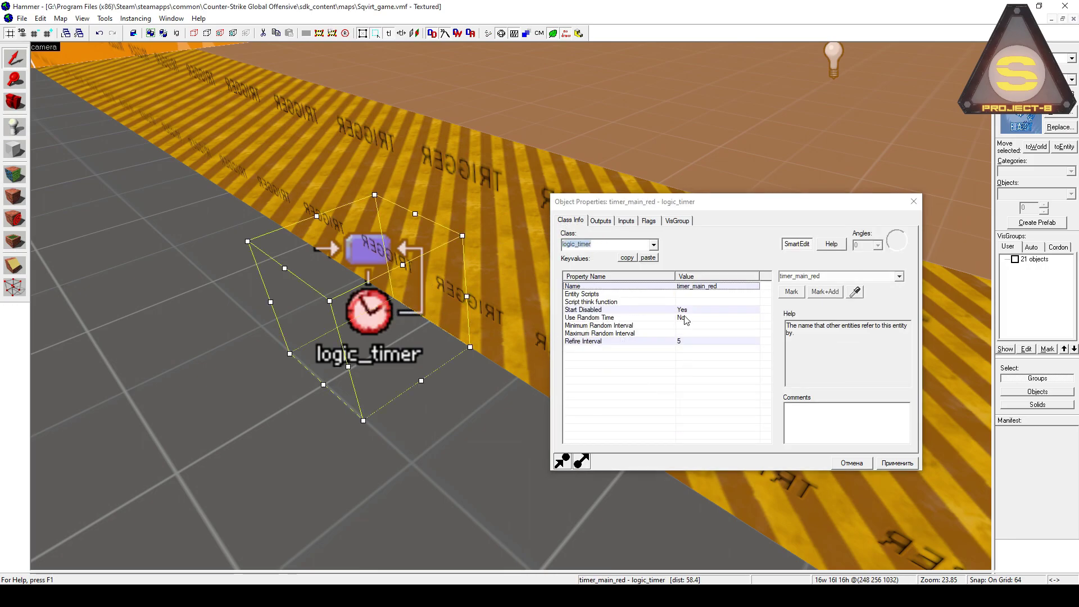
{"action": "left_click", "coordinate": [714, 342]}
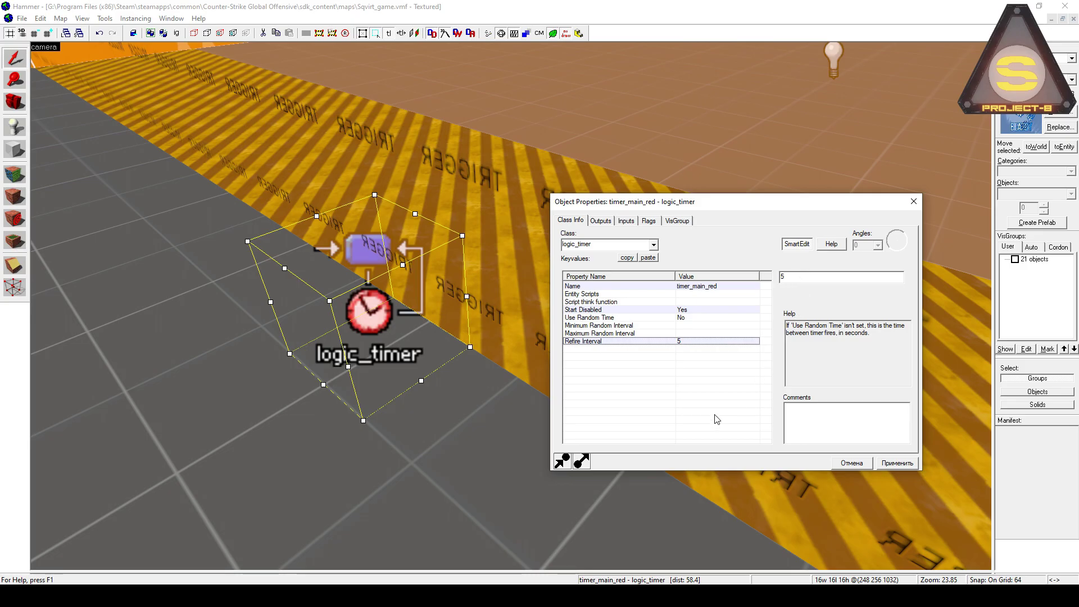
Step: Select the trigger_once volume at the start line to view its general properties
{"action": "key", "text": "z"}
{"action": "key", "text": "s"}
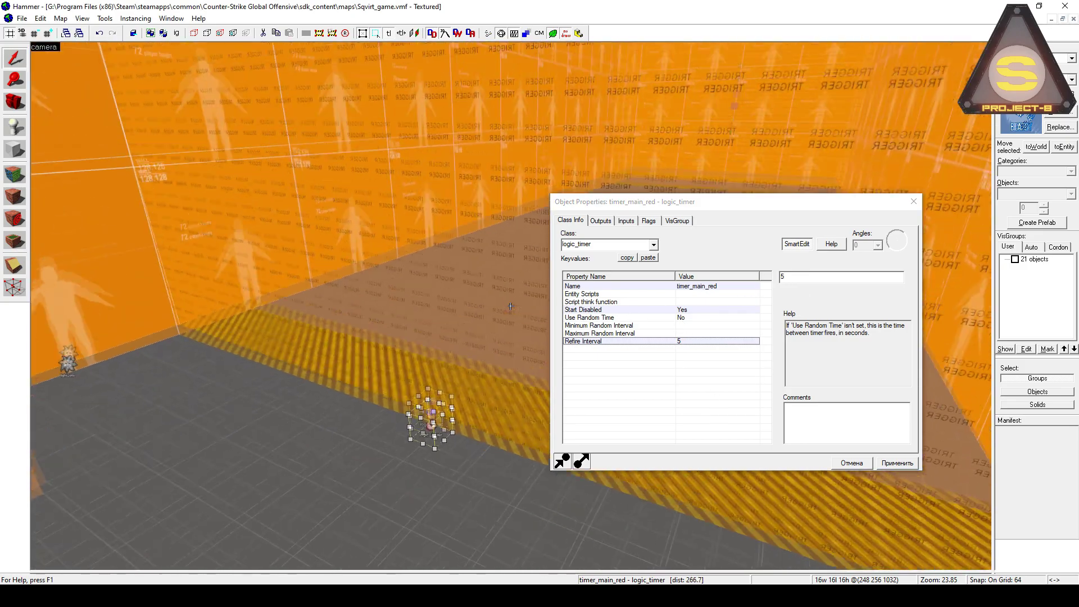
{"action": "left_click", "coordinate": [392, 285]}
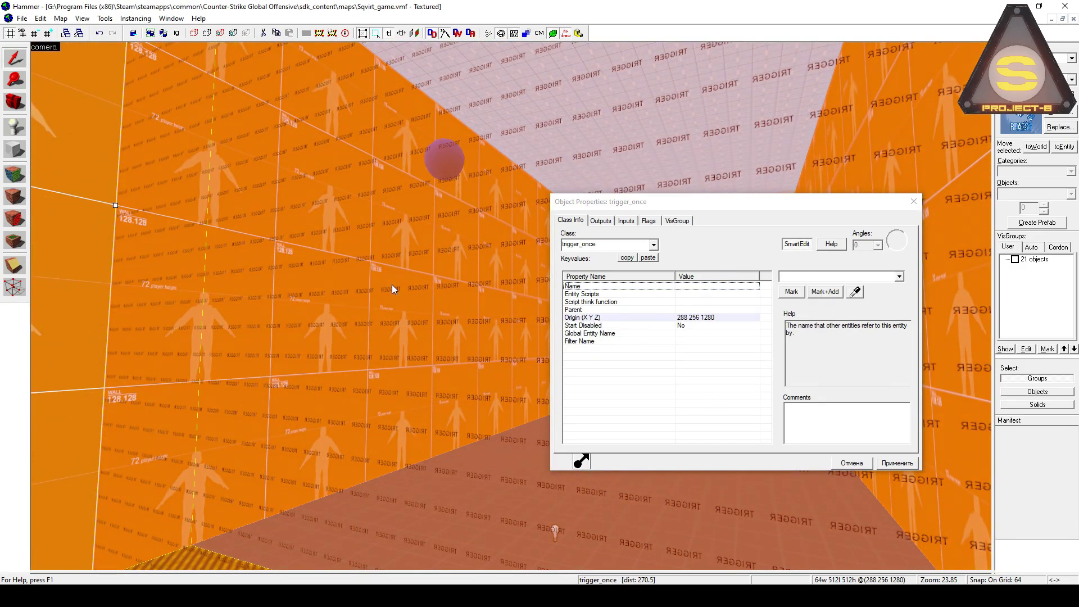
{"action": "key", "text": "z"}
{"action": "key", "text": "s"}
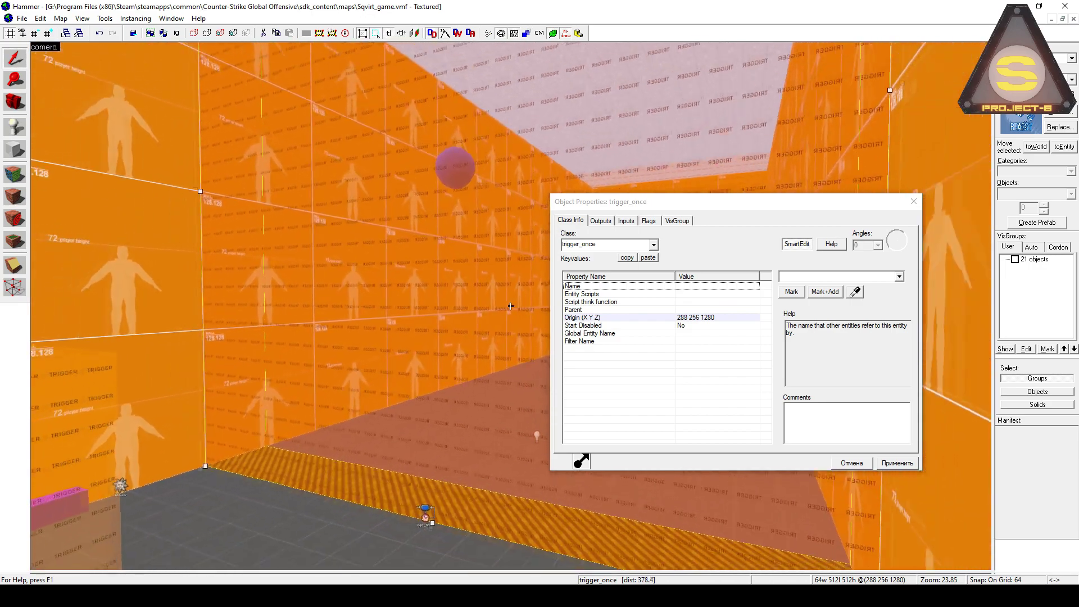
{"action": "key", "text": "z"}
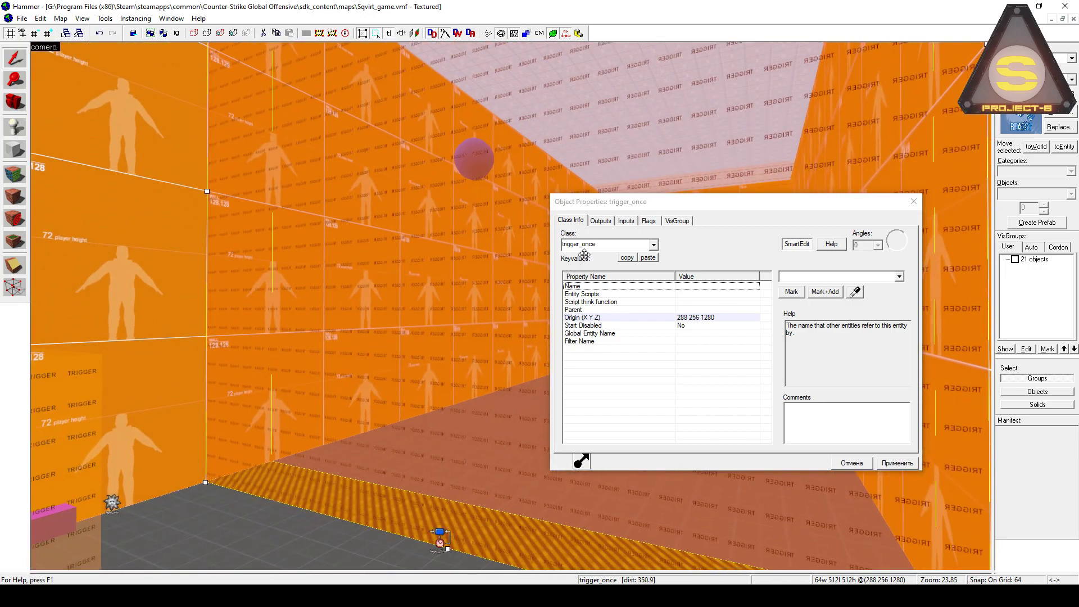
Step: Examine the start trigger_once outputs in order: the lights' Toggle, the timer's Enable and the sound's PlaySound
{"action": "left_click", "coordinate": [600, 221]}
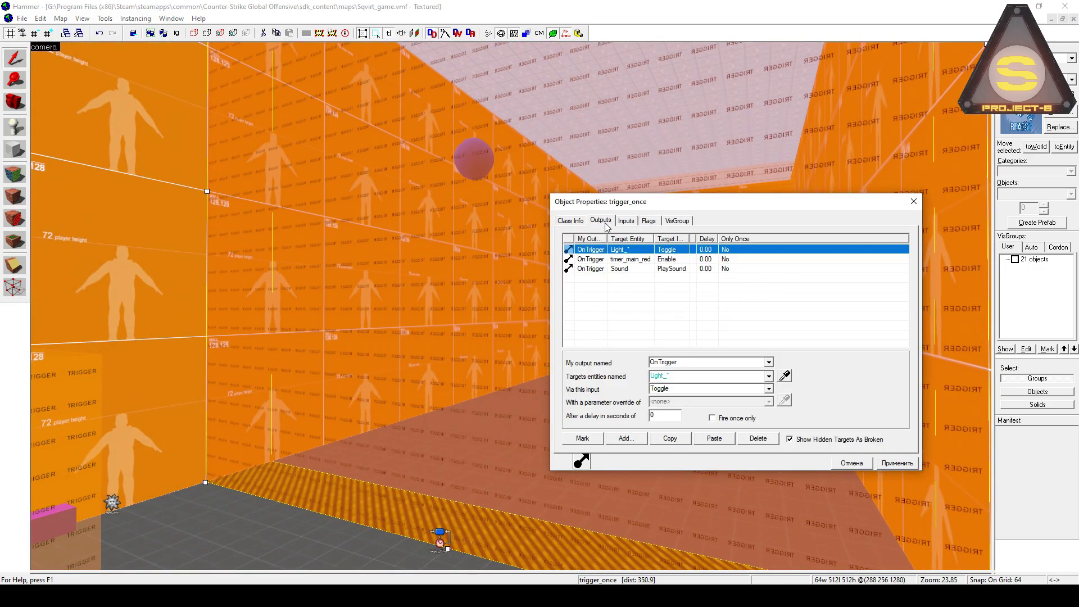
{"action": "left_click", "coordinate": [710, 366]}
{"action": "left_click", "coordinate": [710, 376]}
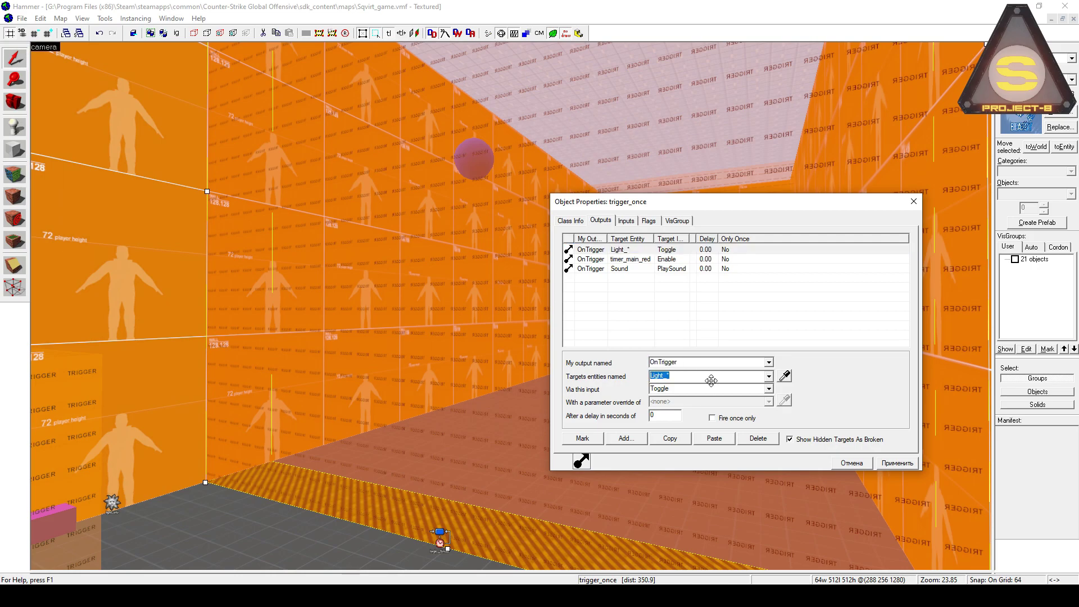
{"action": "left_click", "coordinate": [688, 376]}
{"action": "left_click", "coordinate": [703, 261]}
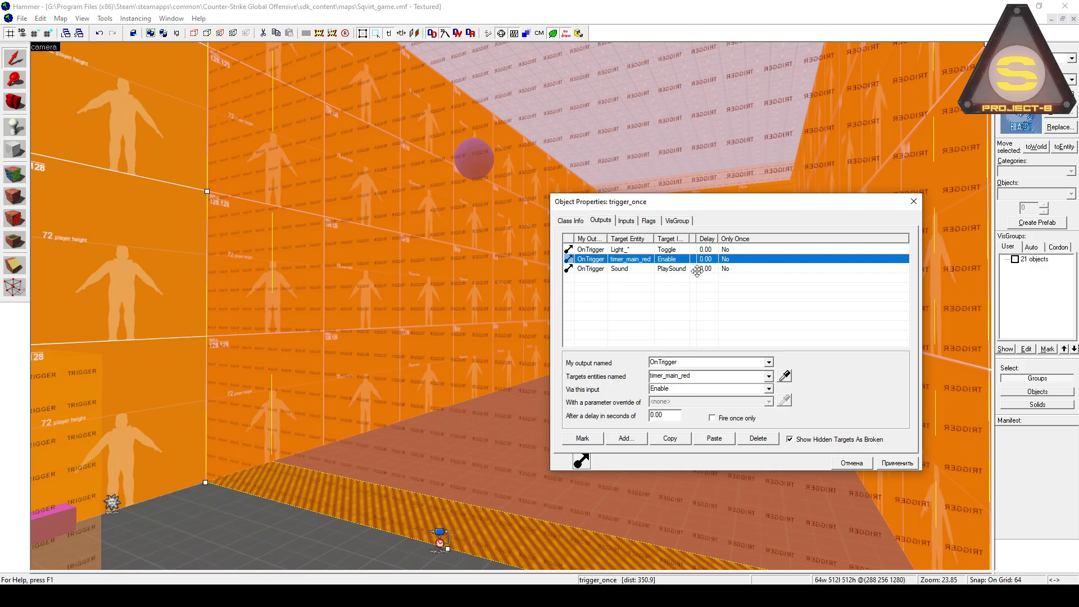
{"action": "left_click", "coordinate": [699, 272]}
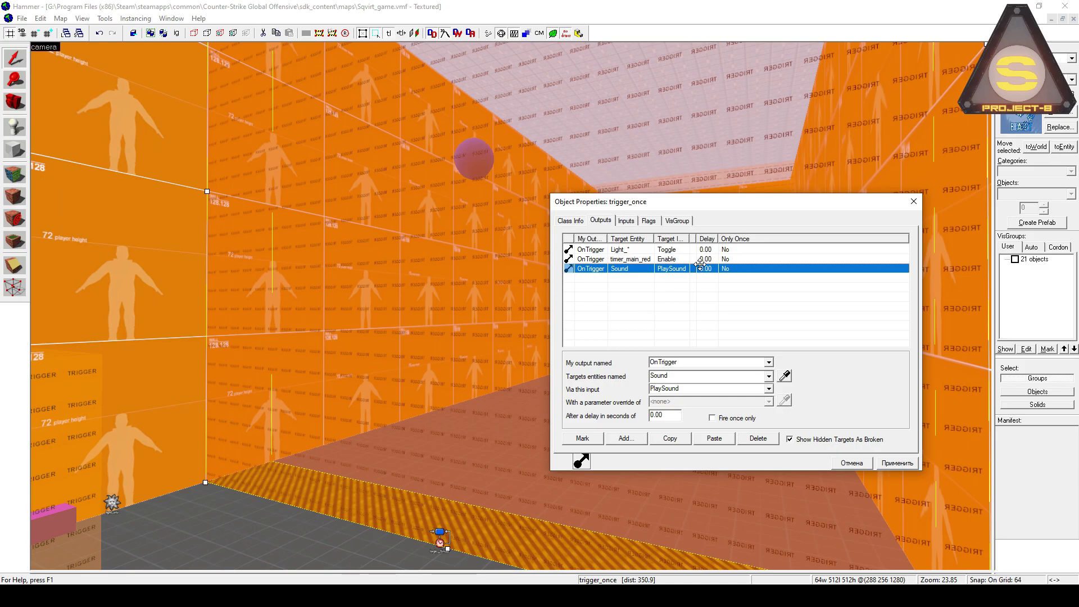
Step: Select the finish trigger volume in front of the far wall and check its class
{"action": "key", "text": "z"}
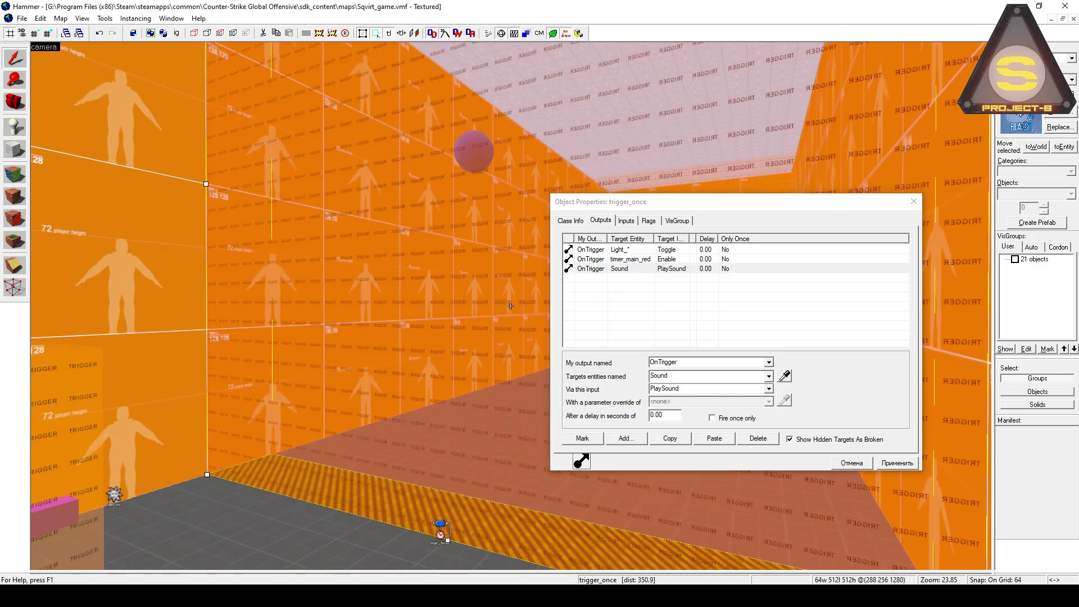
{"action": "key", "text": "Up"}
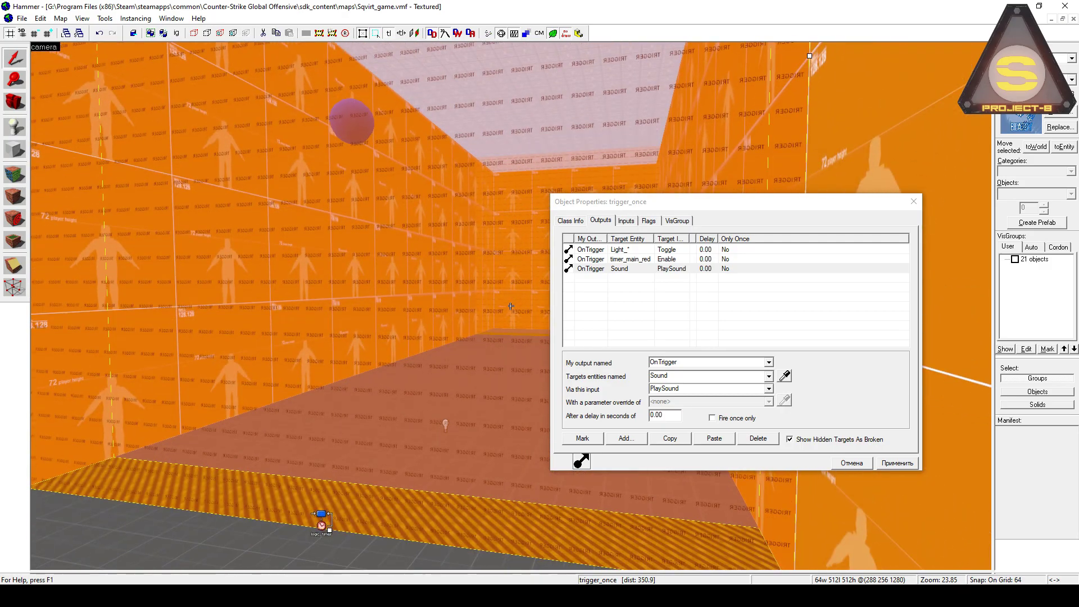
{"action": "key", "text": "w"}
{"action": "key", "text": "w"}
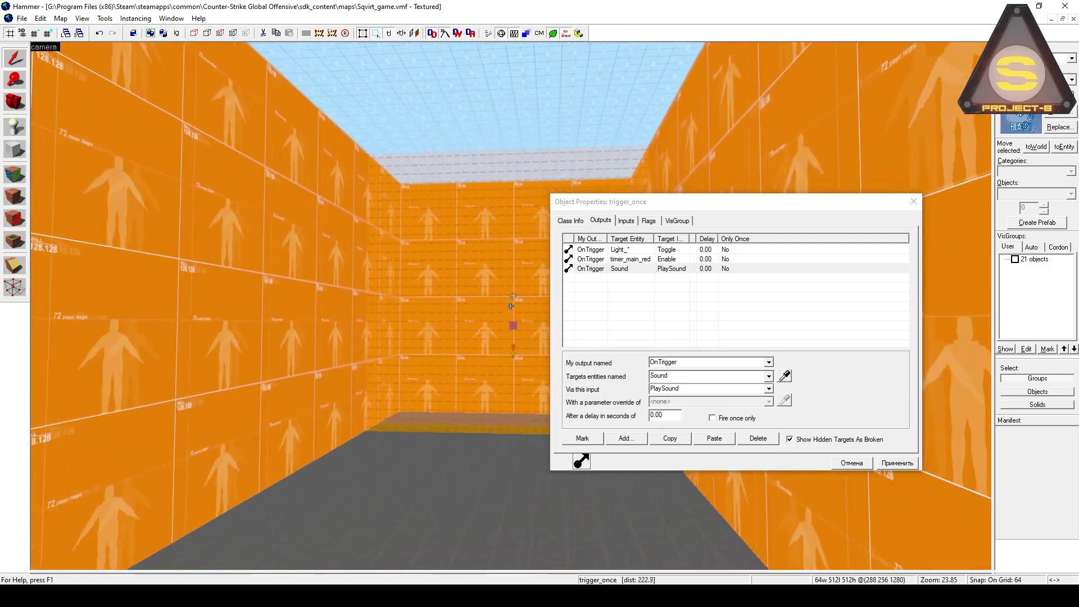
{"action": "key", "text": "z"}
{"action": "left_click", "coordinate": [568, 223]}
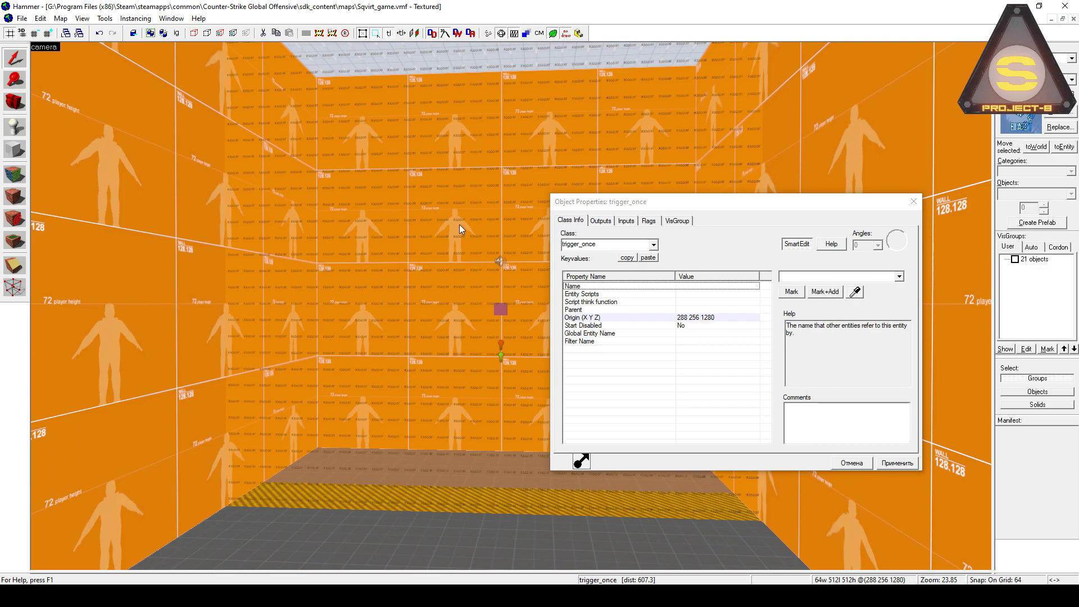
{"action": "left_click", "coordinate": [462, 227]}
{"action": "double_click", "coordinate": [611, 244]}
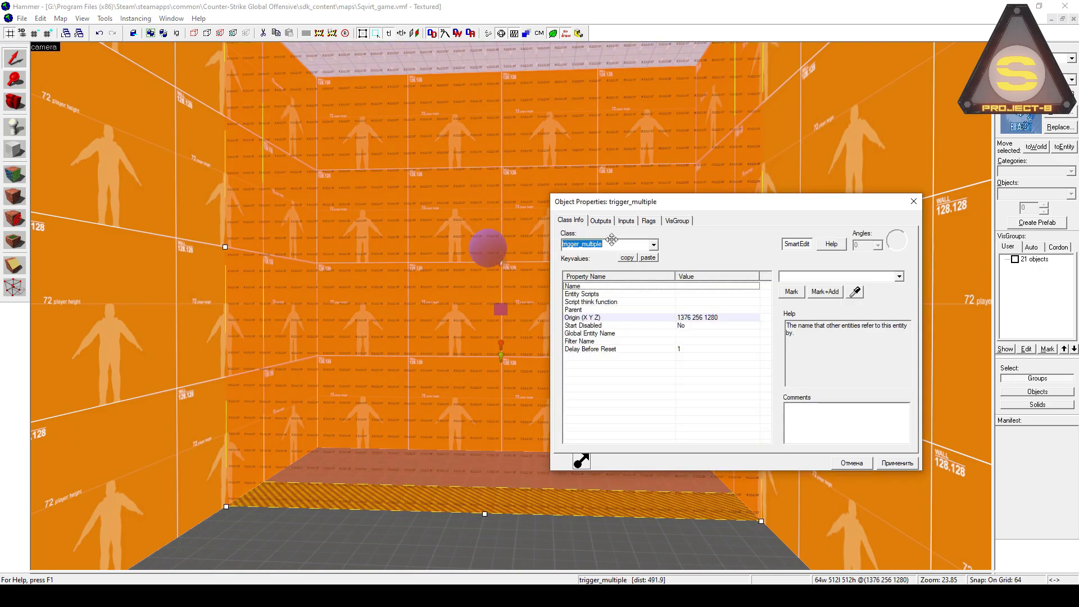
Step: Examine the finish trigger's OnStartTouch output, including its target entity and parameter override
{"action": "left_click", "coordinate": [600, 220]}
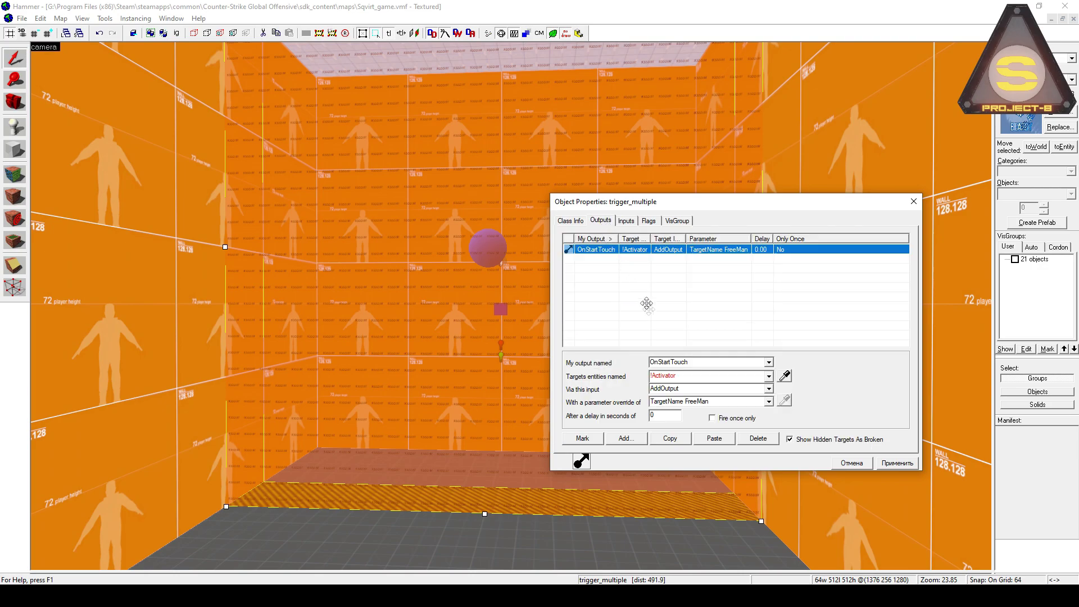
{"action": "left_click", "coordinate": [700, 375]}
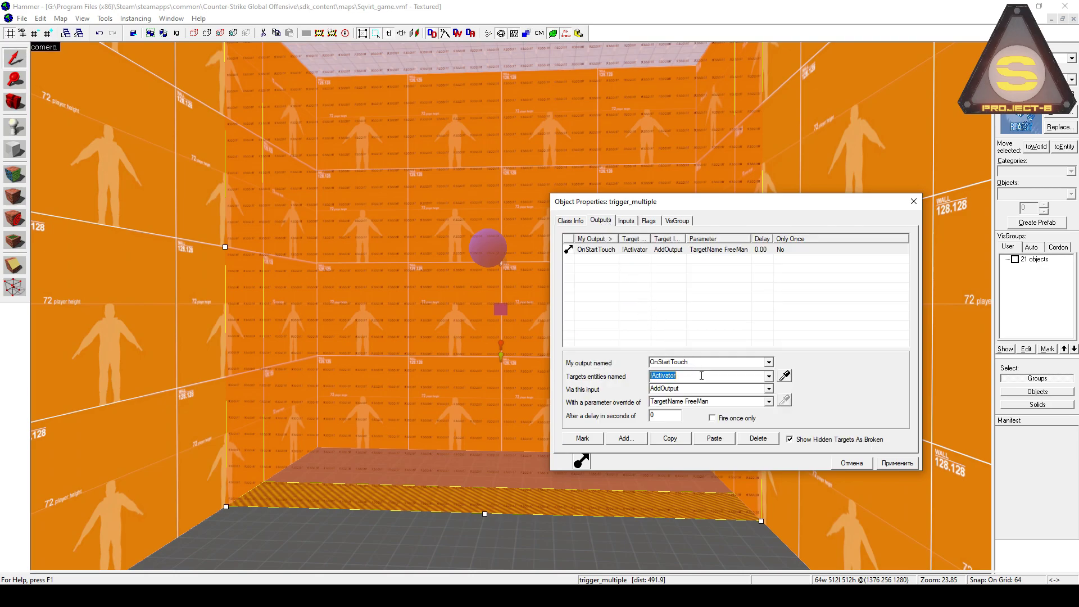
{"action": "left_click", "coordinate": [730, 401]}
{"action": "left_click", "coordinate": [731, 402]}
Step: Return to the logic_timer entity at the start line and examine its first OnTimer output for the lights
{"action": "key", "text": "z"}
{"action": "key", "text": "s"}
{"action": "key", "text": "s"}
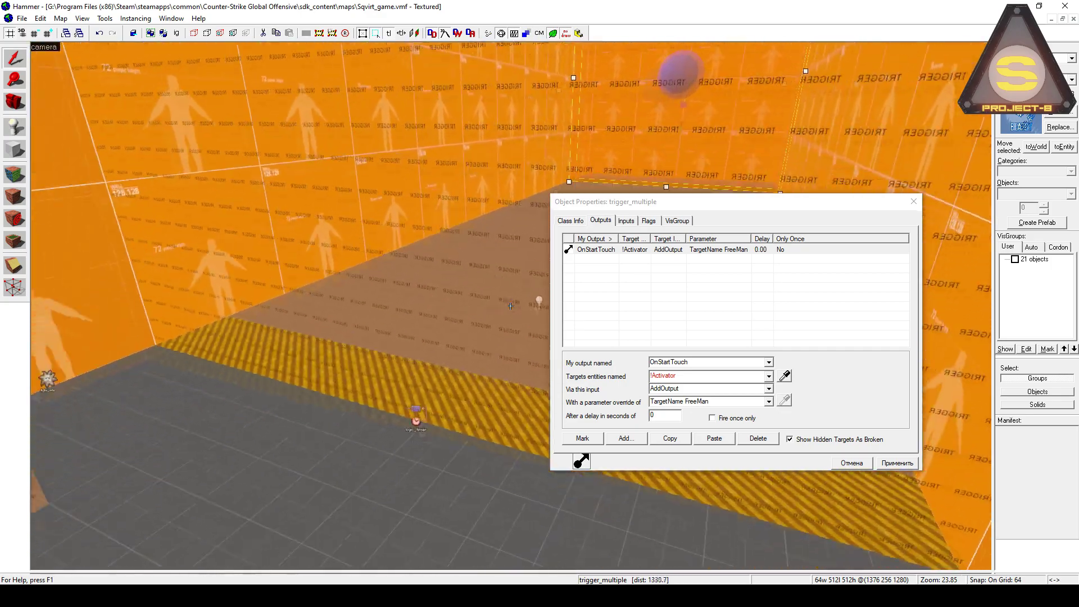
{"action": "key", "text": "d"}
{"action": "key", "text": "w"}
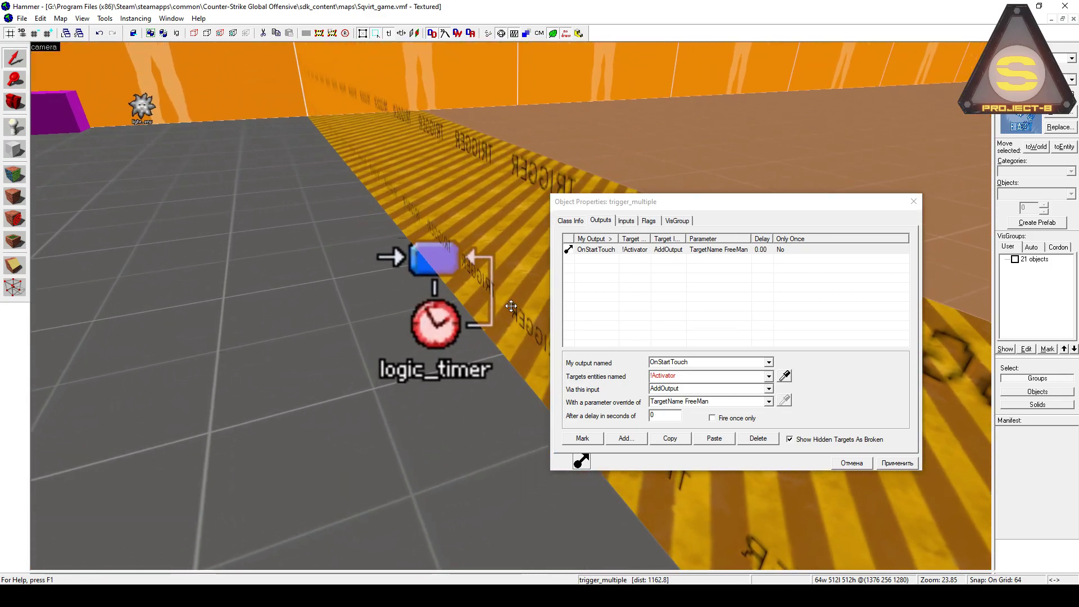
{"action": "left_click", "coordinate": [442, 303]}
{"action": "left_click", "coordinate": [683, 254]}
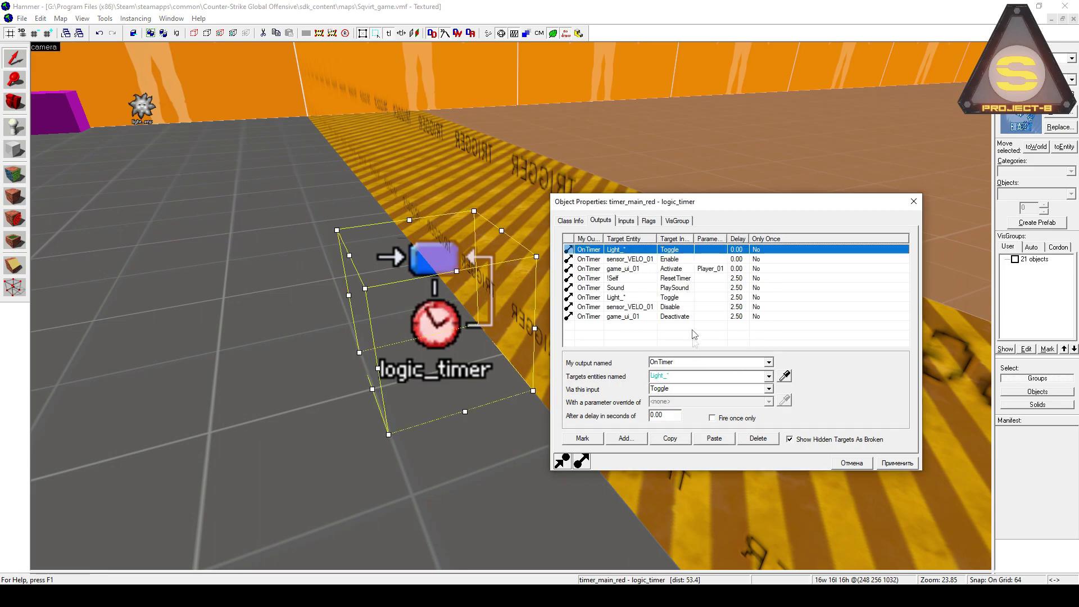
Step: Examine the timer's sensor_VELO_01 Enable, game_ui_01 Activate and !Self ResetTimer outputs, including the parameter override of the game_ui_01 output
{"action": "left_click", "coordinate": [681, 259]}
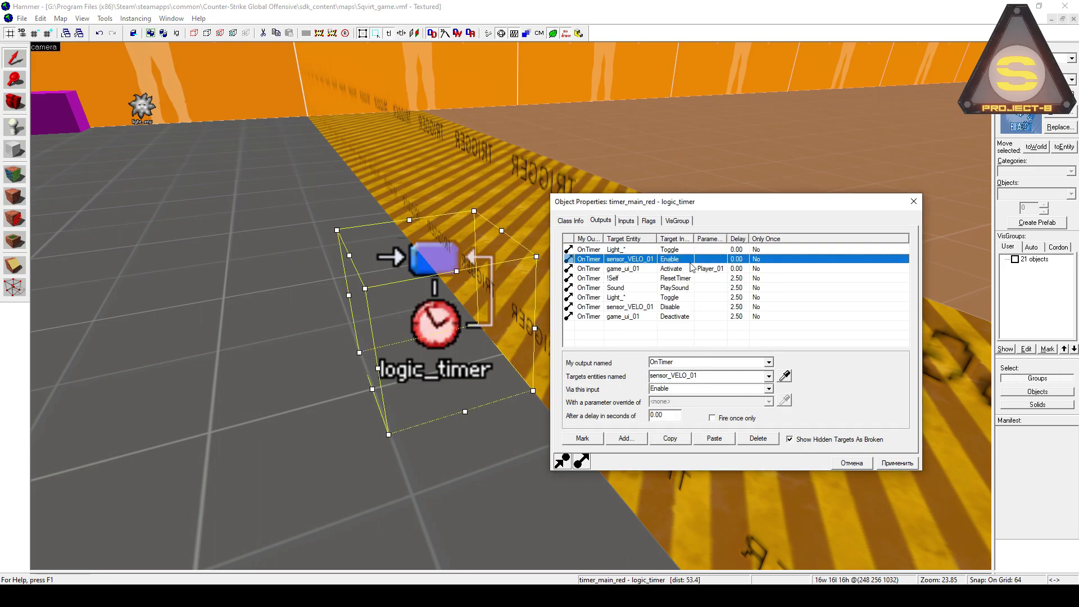
{"action": "left_click", "coordinate": [689, 270]}
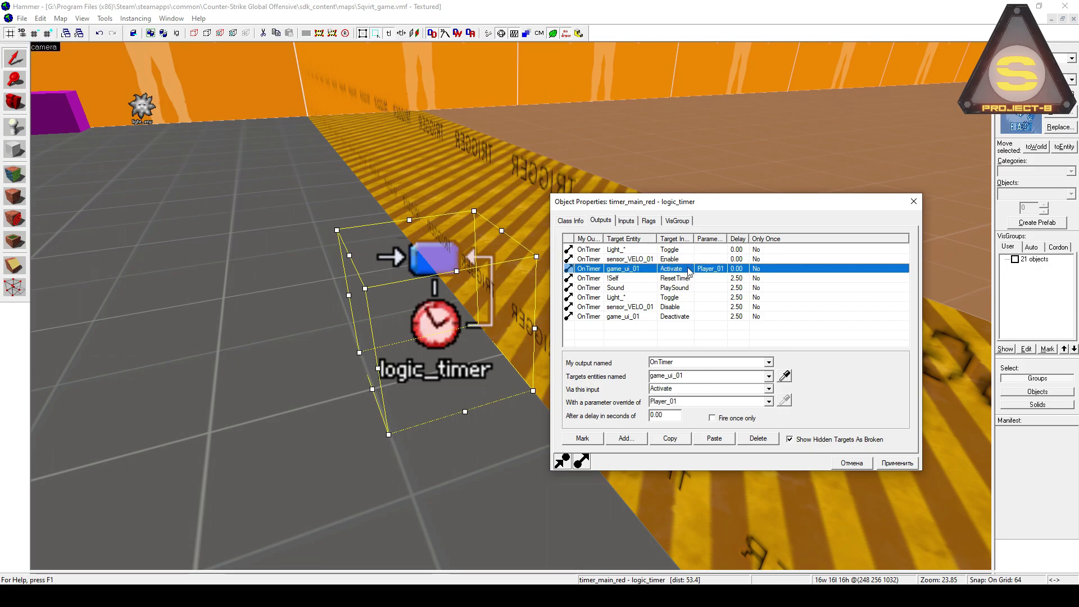
{"action": "left_click", "coordinate": [700, 401]}
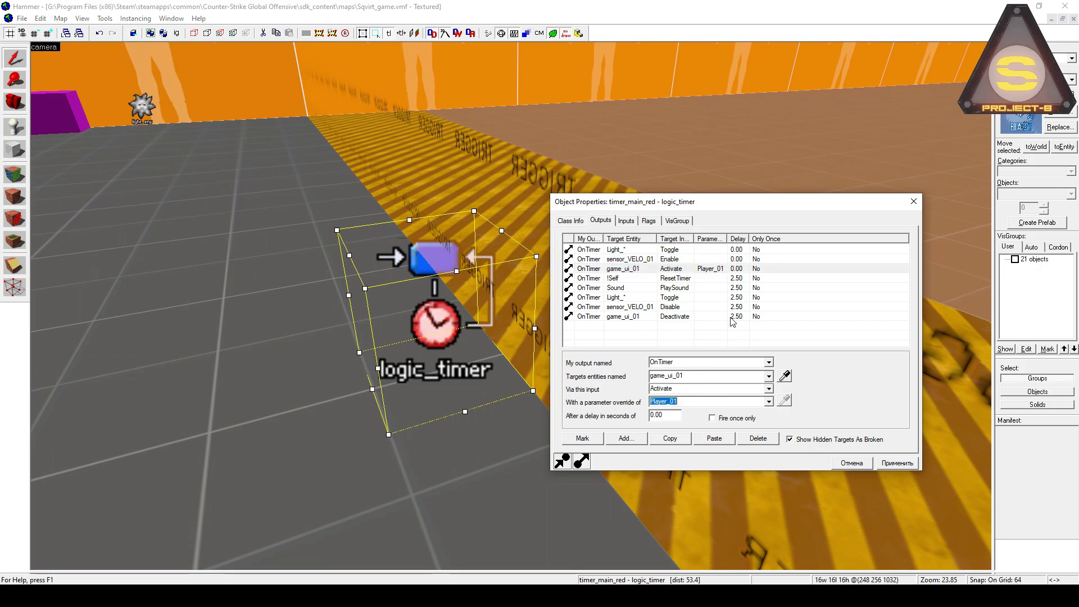
{"action": "key", "text": "Tab"}
{"action": "left_click", "coordinate": [653, 280]}
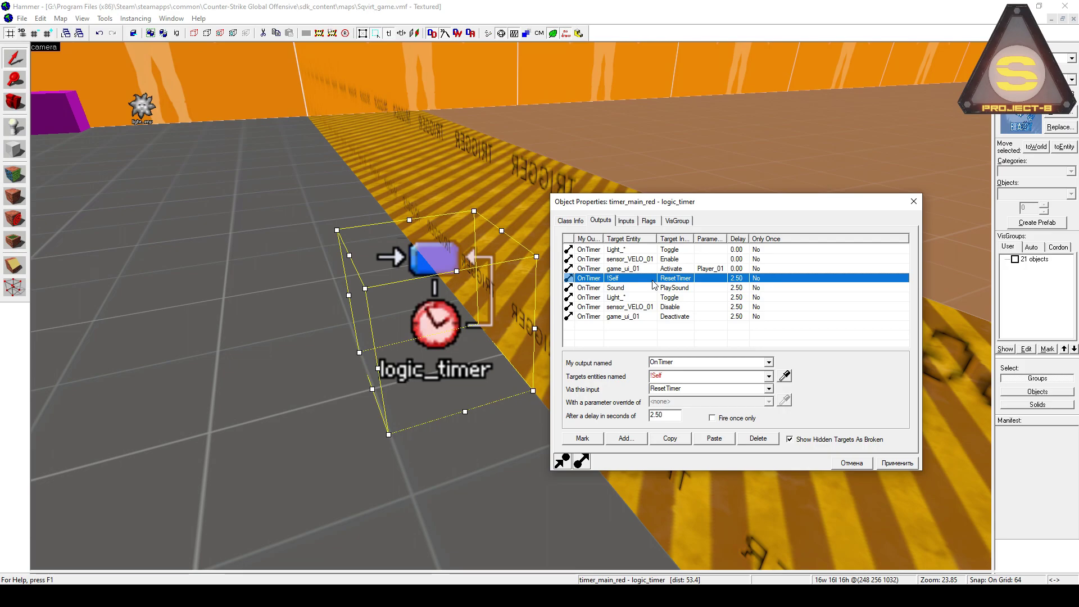
Step: Highlight the timer's three zero-delay outputs together: Light_* Toggle, sensor_VELO_01 Enable and game_ui_01 Activate
{"action": "left_click", "coordinate": [672, 259]}
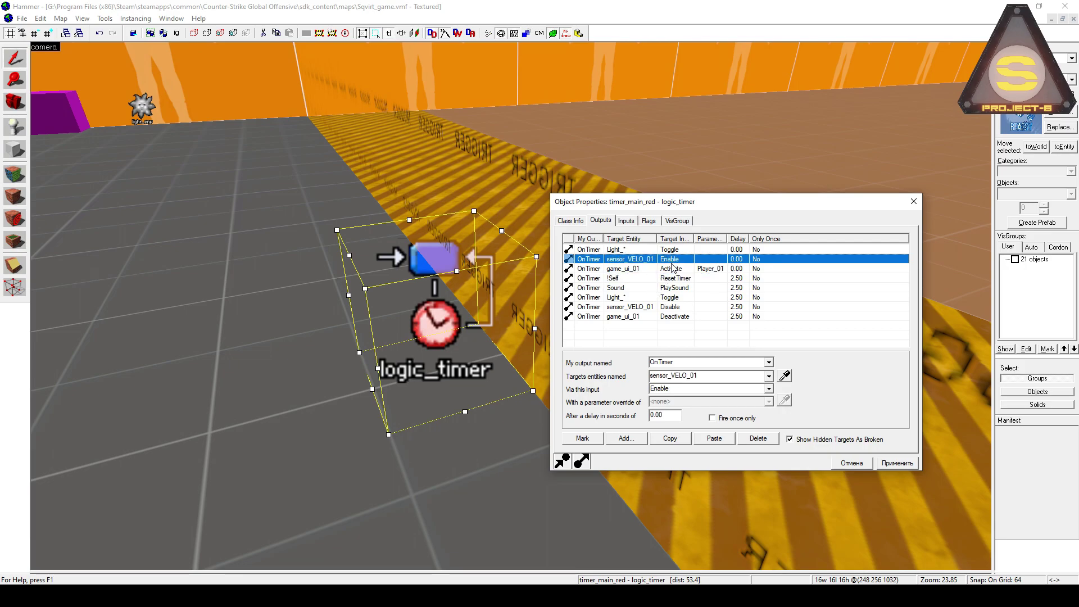
{"action": "left_click", "coordinate": [668, 270], "text": "shift"}
{"action": "left_click", "coordinate": [686, 251], "text": "ctrl"}
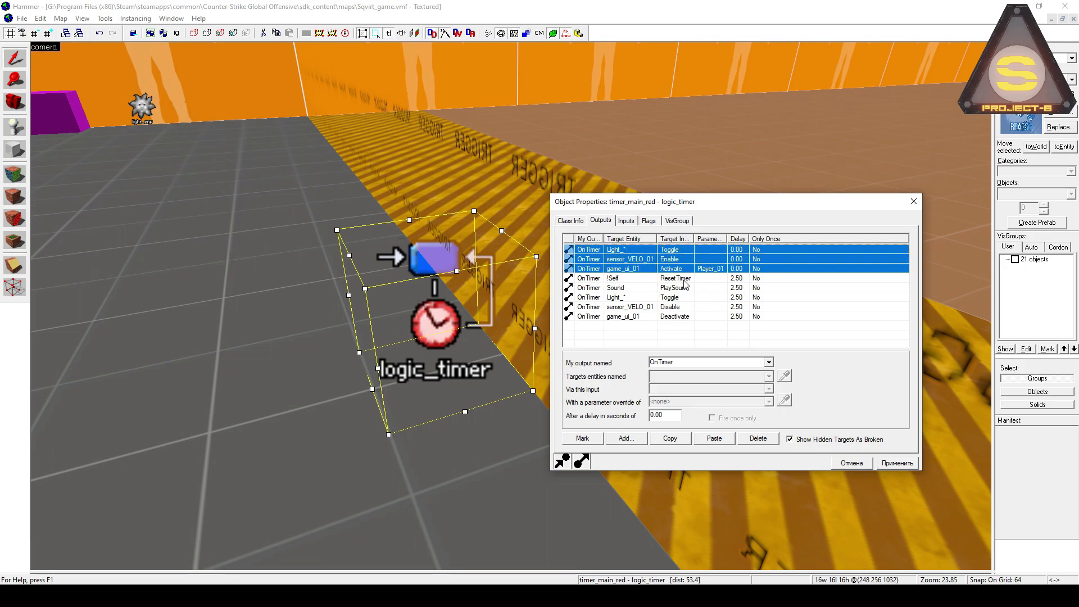
Step: Highlight the timer's five delayed outputs together, from !Self ResetTimer to game_ui_01 Deactivate, and examine their shared delay
{"action": "left_click", "coordinate": [722, 278]}
{"action": "left_click", "coordinate": [709, 288], "text": "shift"}
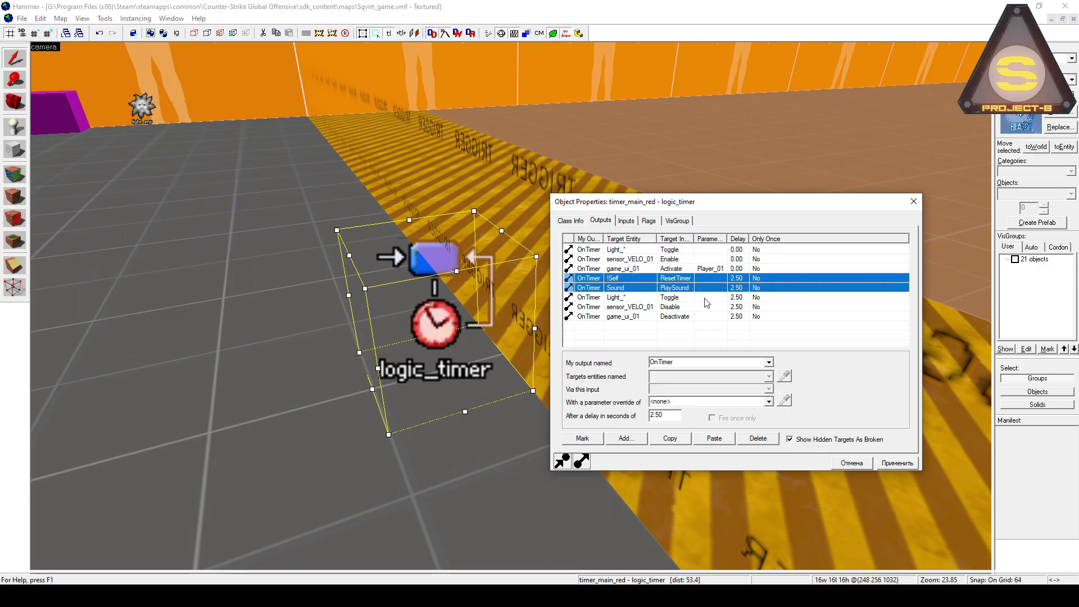
{"action": "left_click", "coordinate": [706, 316], "text": "shift"}
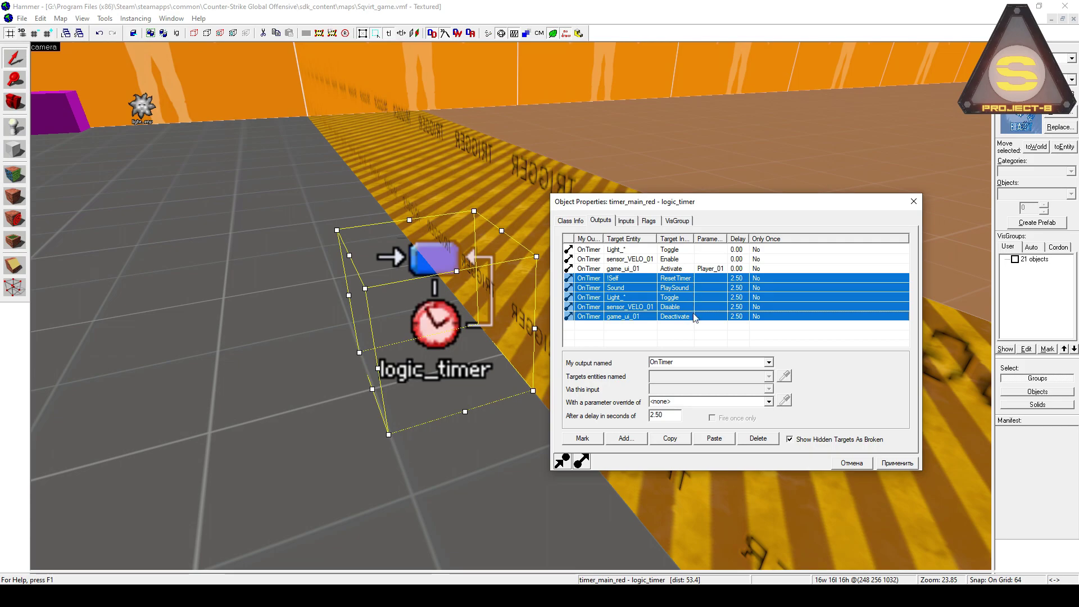
{"action": "left_click", "coordinate": [665, 416]}
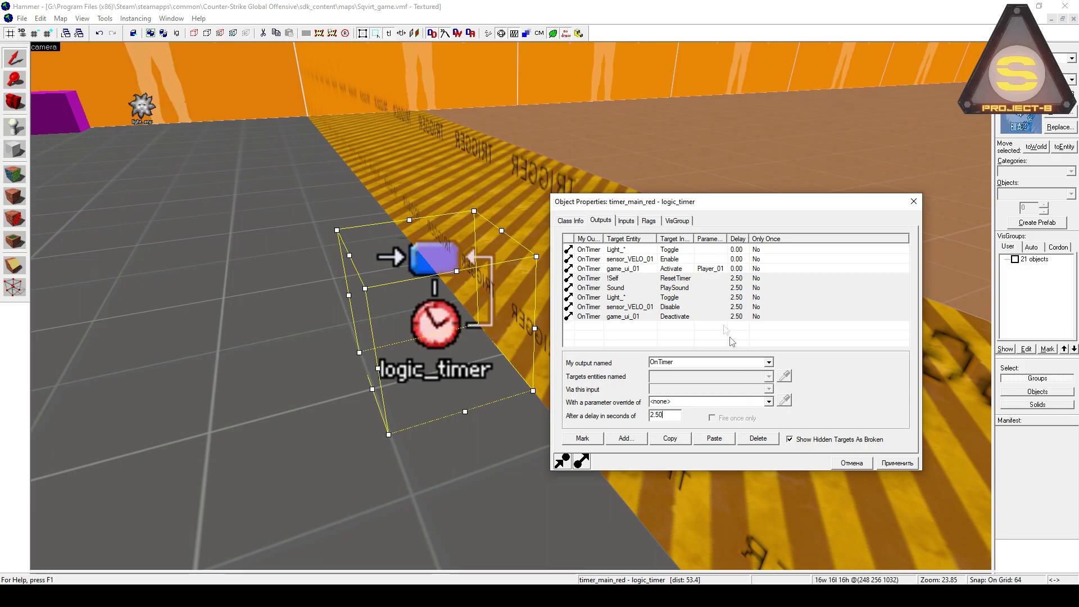
Step: Compare the timer's Refire Interval with the delay of its outputs, examine the !Self ResetTimer output and close the properties unchanged
{"action": "left_click", "coordinate": [572, 222]}
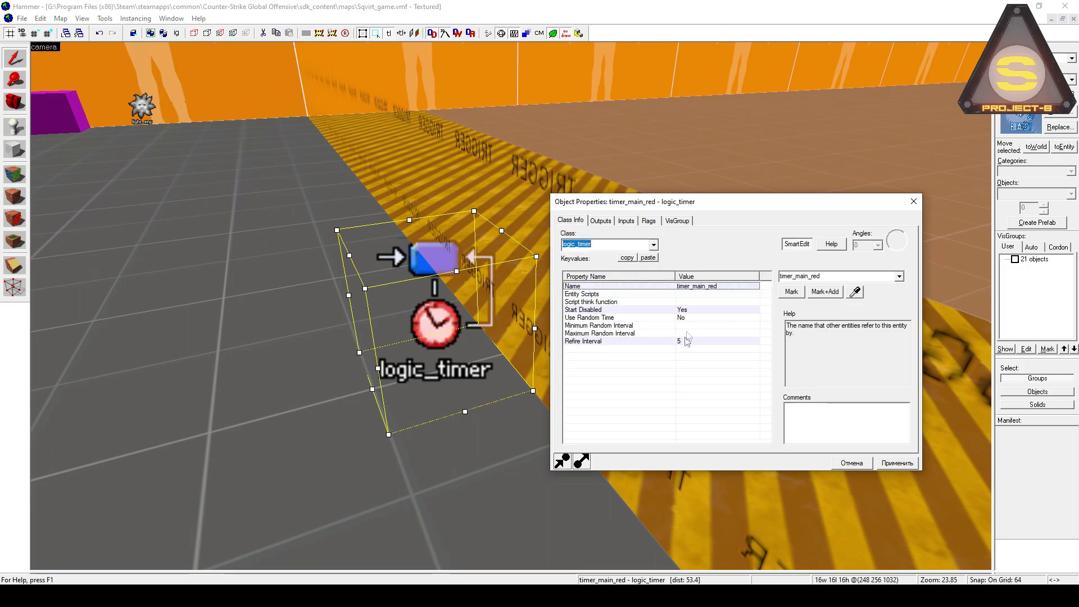
{"action": "left_click", "coordinate": [608, 220]}
{"action": "left_click", "coordinate": [668, 416]}
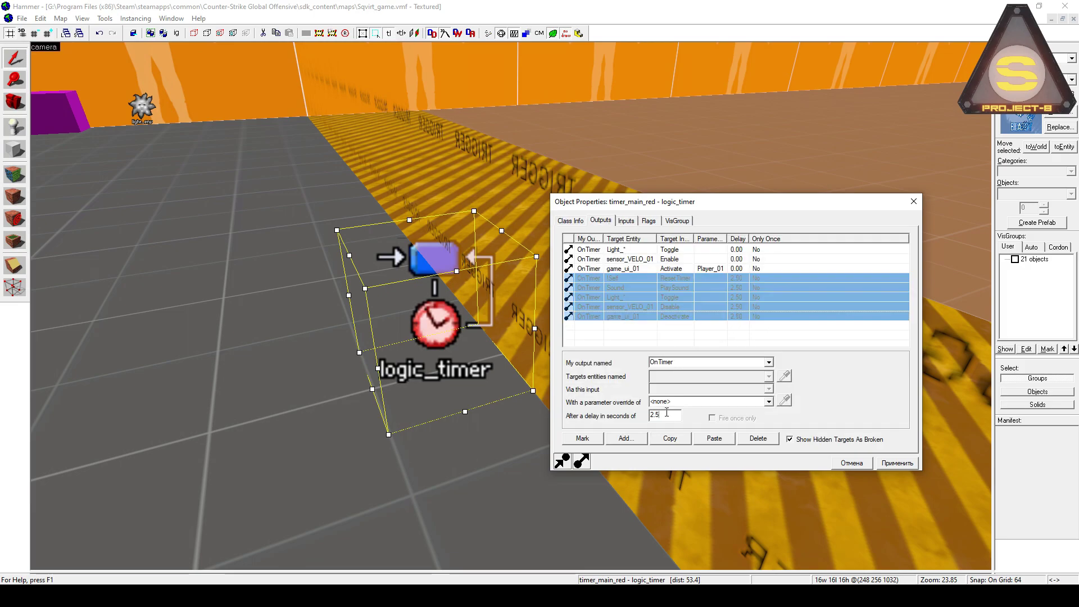
{"action": "left_click", "coordinate": [677, 280]}
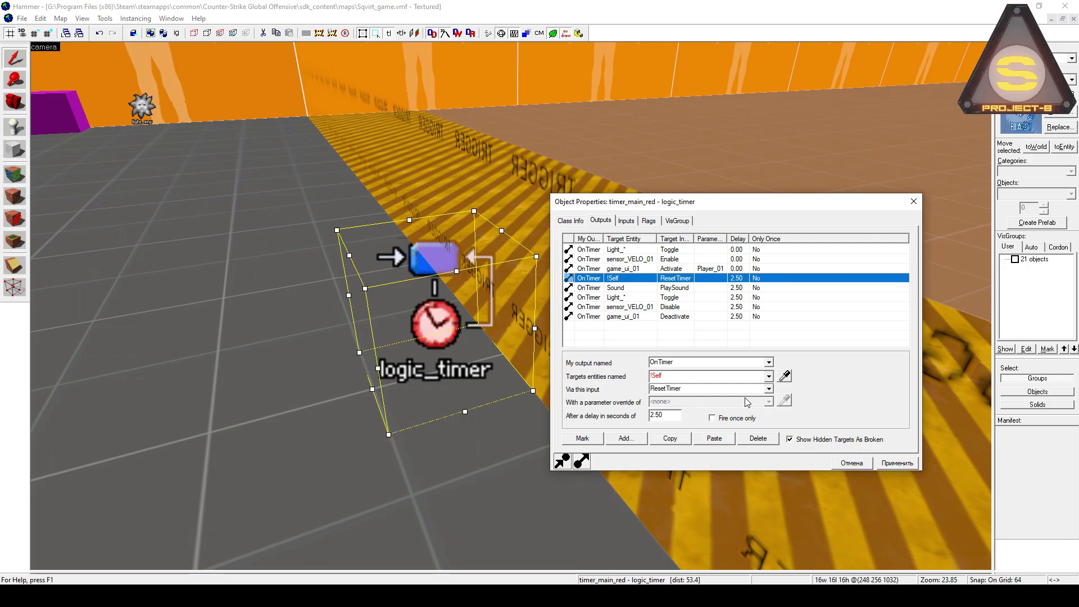
{"action": "left_click", "coordinate": [846, 462]}
Step: Inspect the start area around the player spawn, its trigger, the light_env entity and the timer at the start line
{"action": "key", "text": "z"}
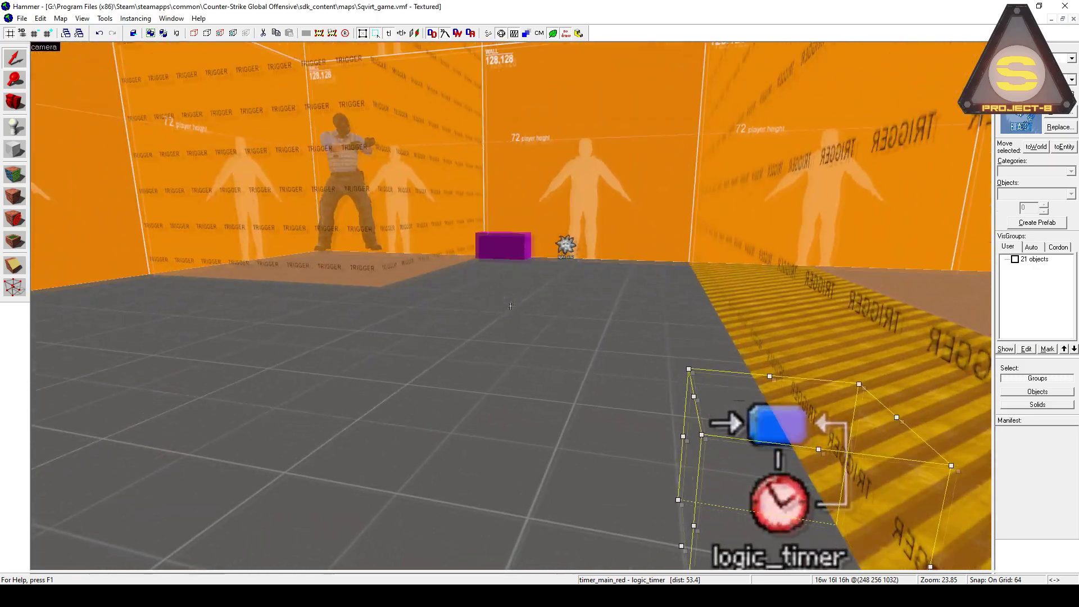
{"action": "key", "text": "w"}
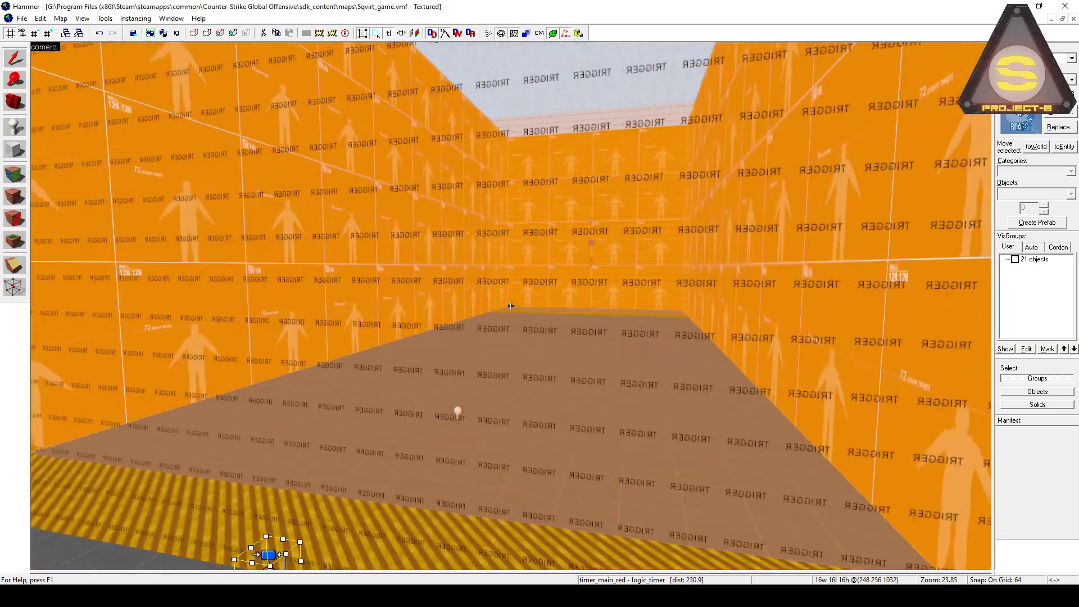
{"action": "key", "text": "s"}
{"action": "key", "text": "w"}
{"action": "key", "text": "z"}
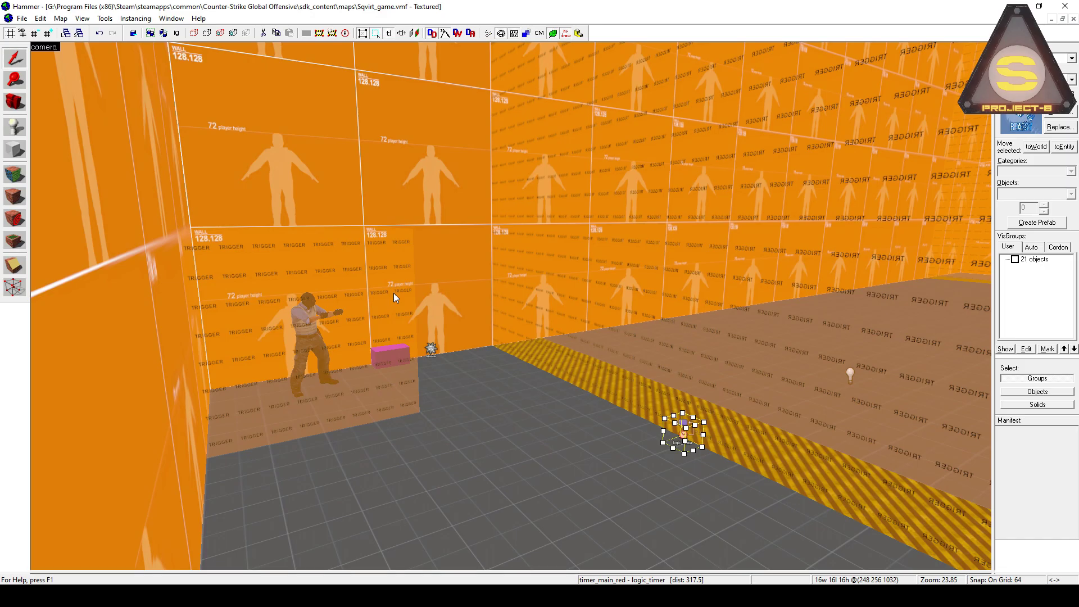
{"action": "key", "text": "z"}
{"action": "key", "text": "w"}
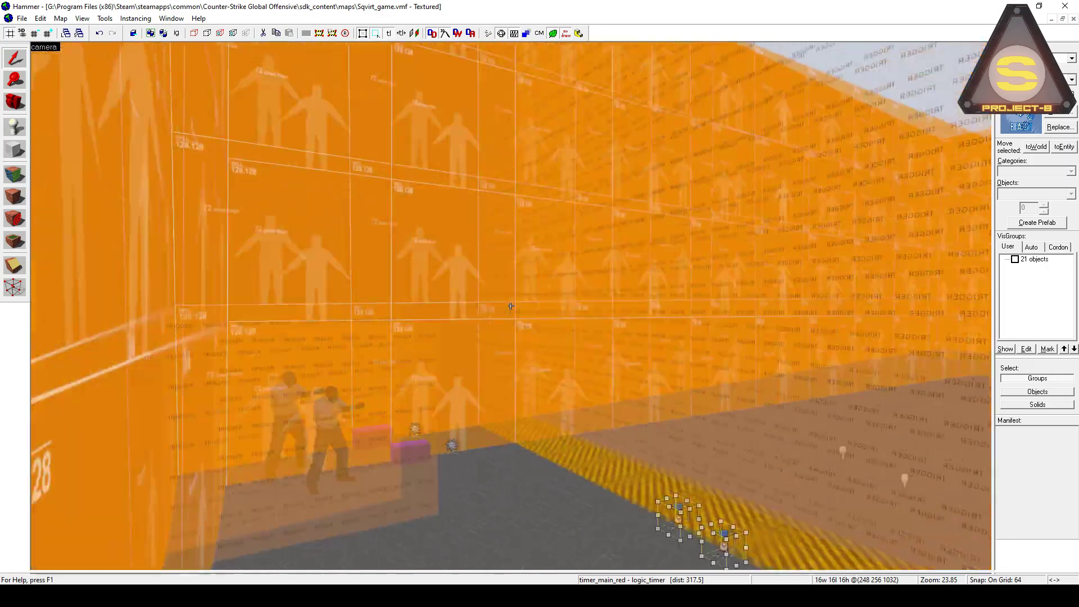
{"action": "key", "text": "s"}
{"action": "key", "text": "z"}
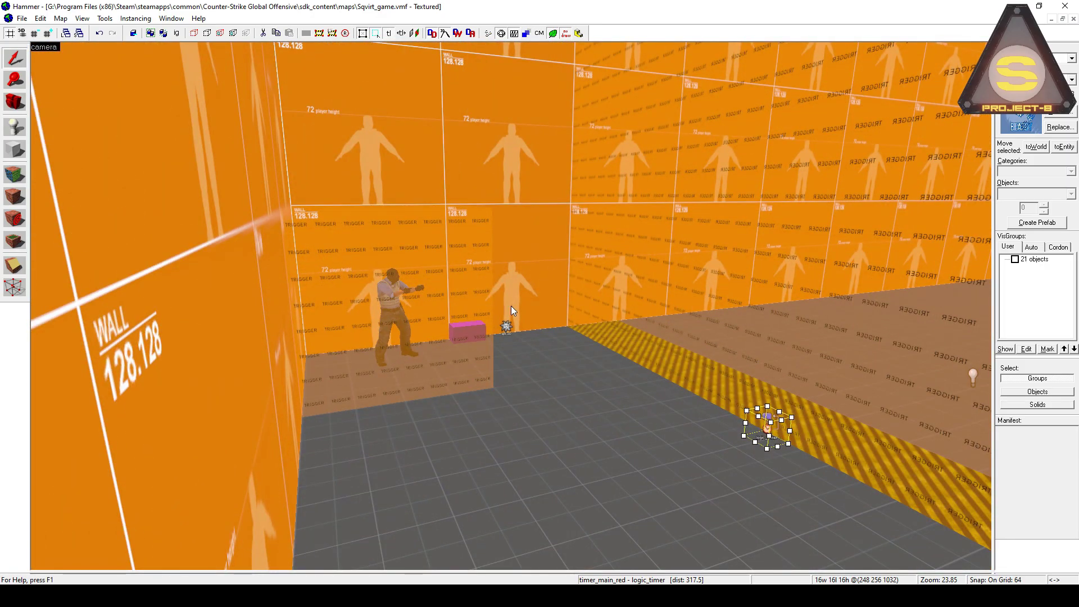
{"action": "key", "text": "z"}
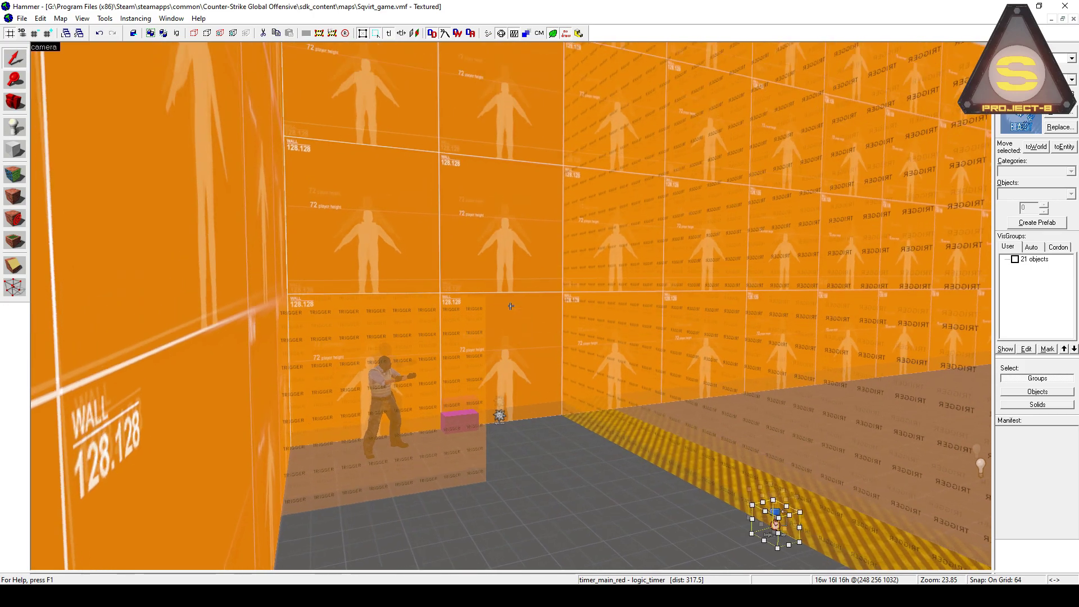
{"action": "key", "text": "w"}
{"action": "key", "text": "w"}
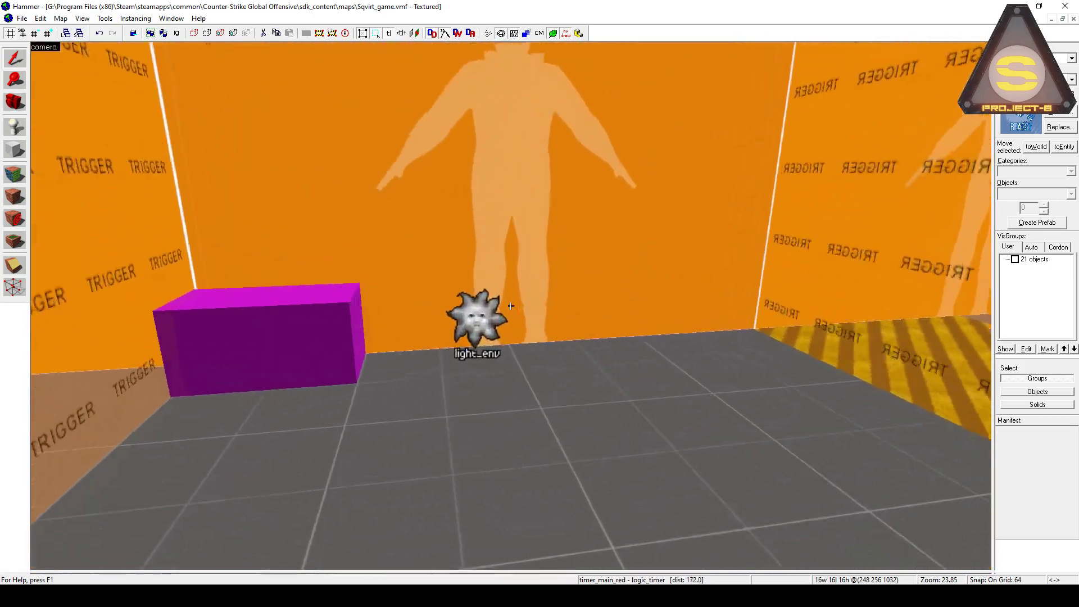
{"action": "key", "text": "s"}
{"action": "key", "text": "z"}
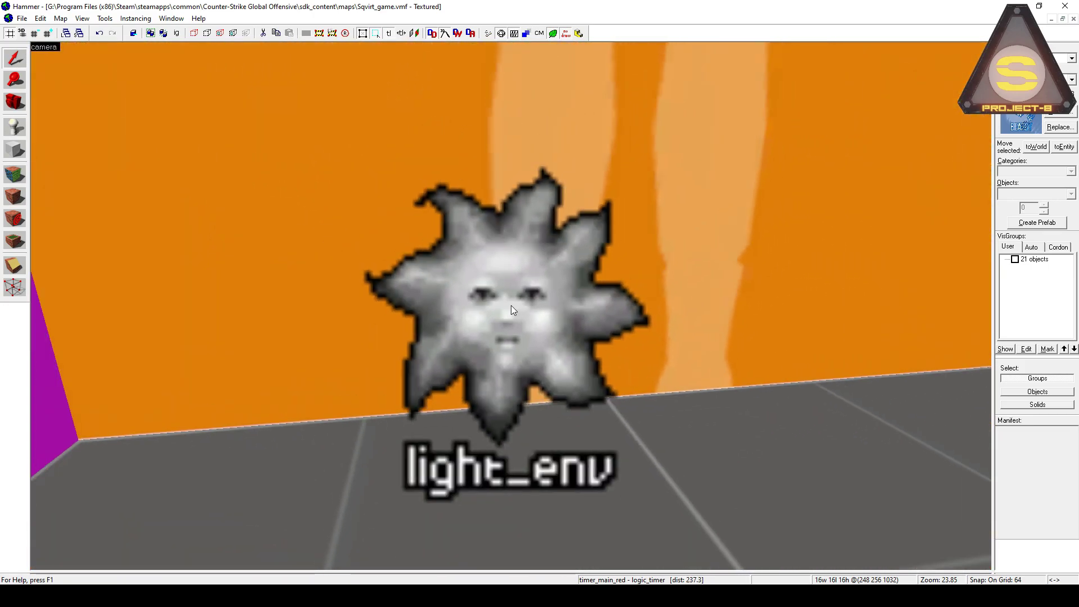
{"action": "key", "text": "z"}
{"action": "key", "text": "s"}
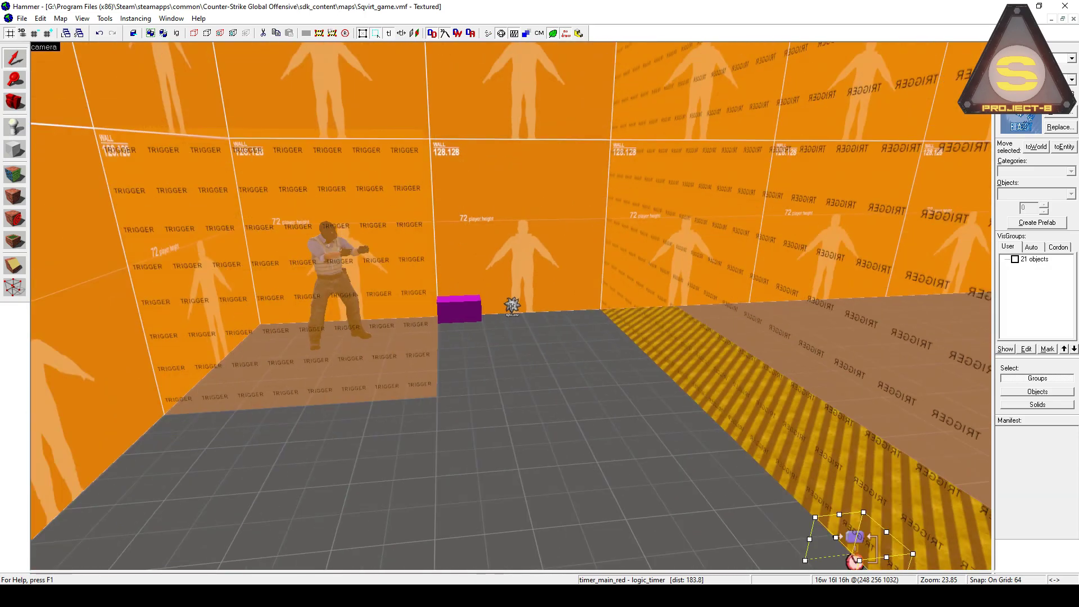
{"action": "key", "text": "s"}
{"action": "key", "text": "z"}
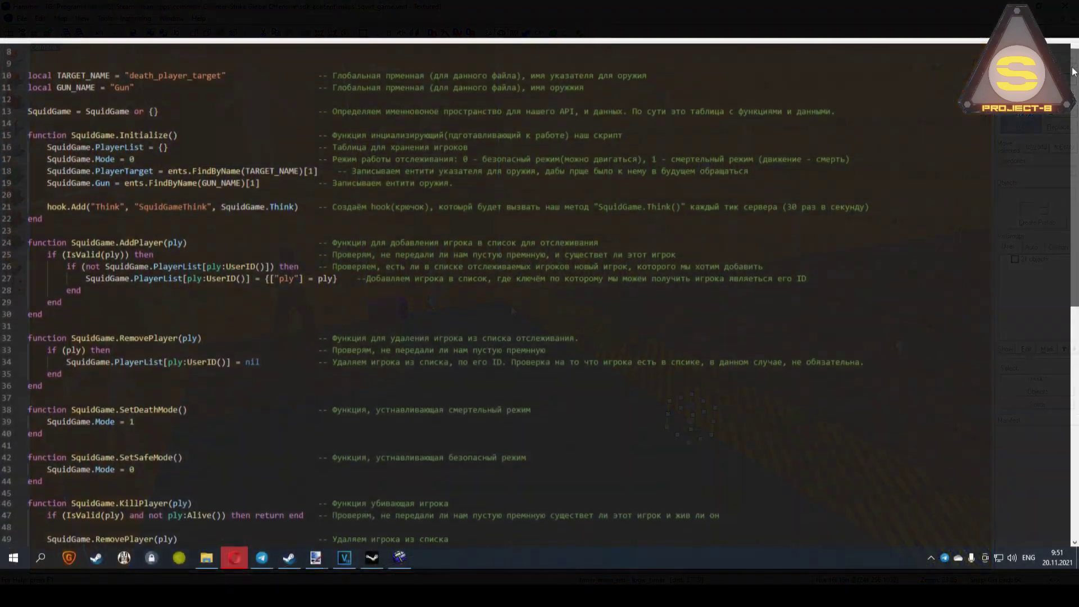
Step: Read through the SquidGame Lua script, from its initialization and player list functions down to the end
{"action": "left_click_drag", "start_coordinate": [1074, 71], "coordinate": [1077, 304]}
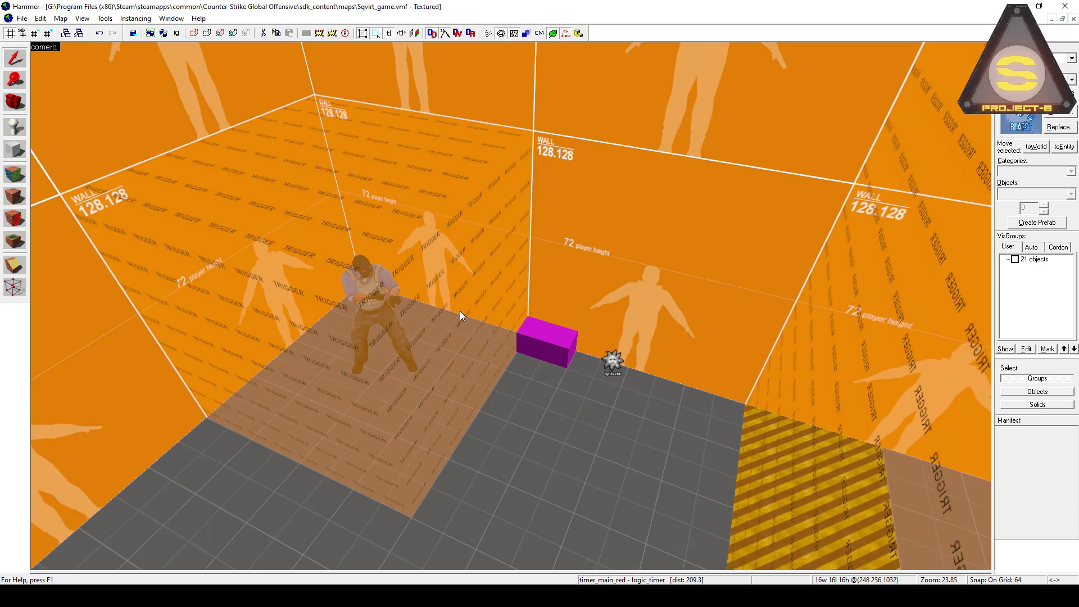
Step: Duplicate the player spawn together with its trigger, velocity sensor and game_ui, placing the copied set beside the original in the start area
{"action": "left_click", "coordinate": [460, 312]}
{"action": "left_click", "coordinate": [533, 337], "text": "ctrl"}
{"action": "left_click", "coordinate": [554, 339], "text": "ctrl"}
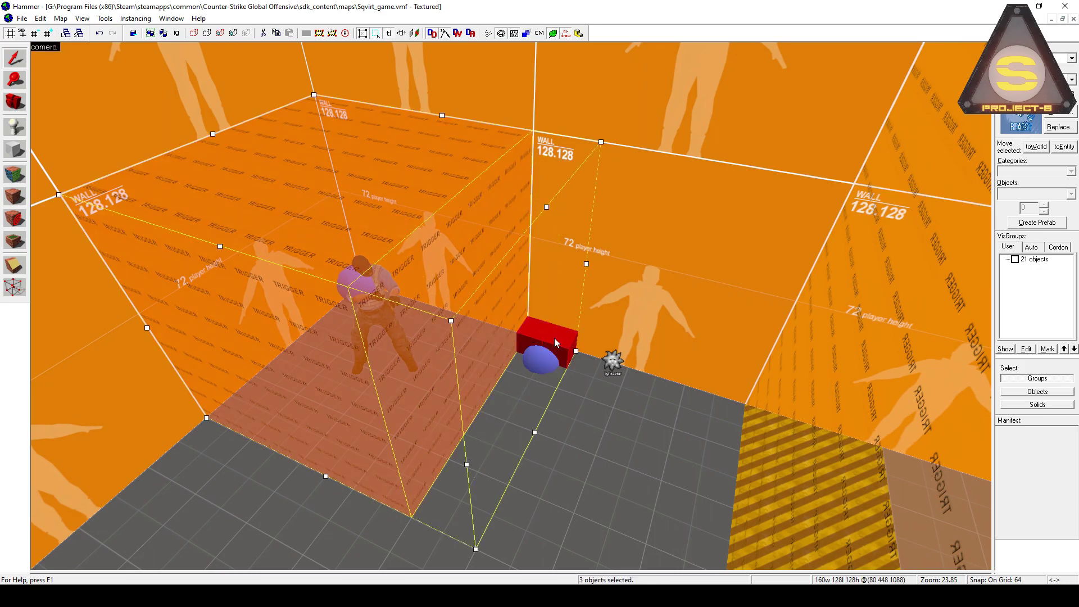
{"action": "key", "text": "z"}
{"action": "key", "text": "w"}
{"action": "left_click", "coordinate": [510, 305], "text": "ctrl"}
{"action": "key", "text": "s"}
{"action": "key", "text": "Left"}
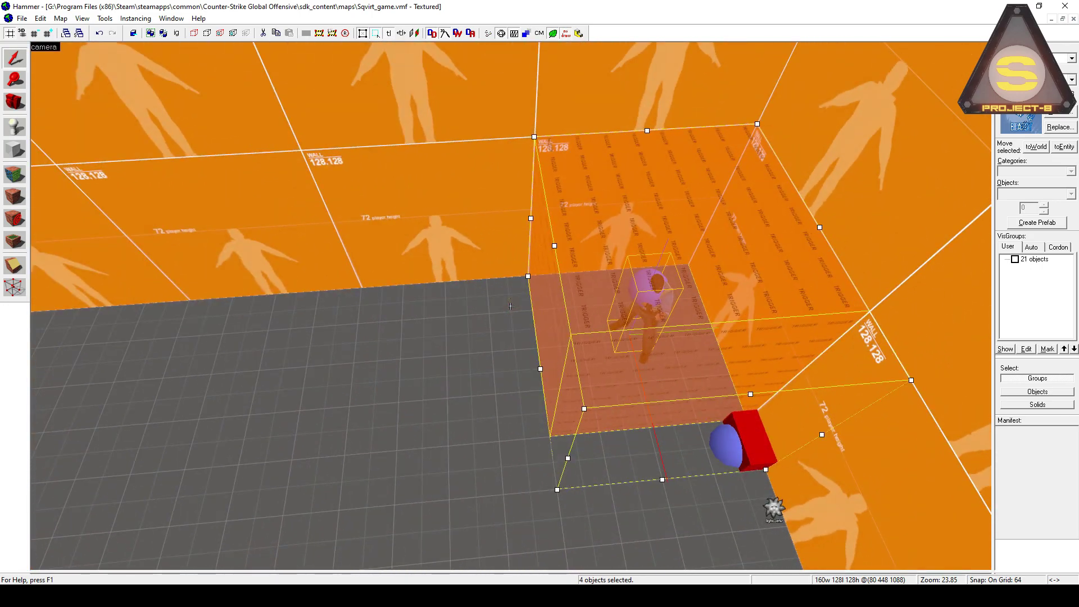
{"action": "key", "text": "d"}
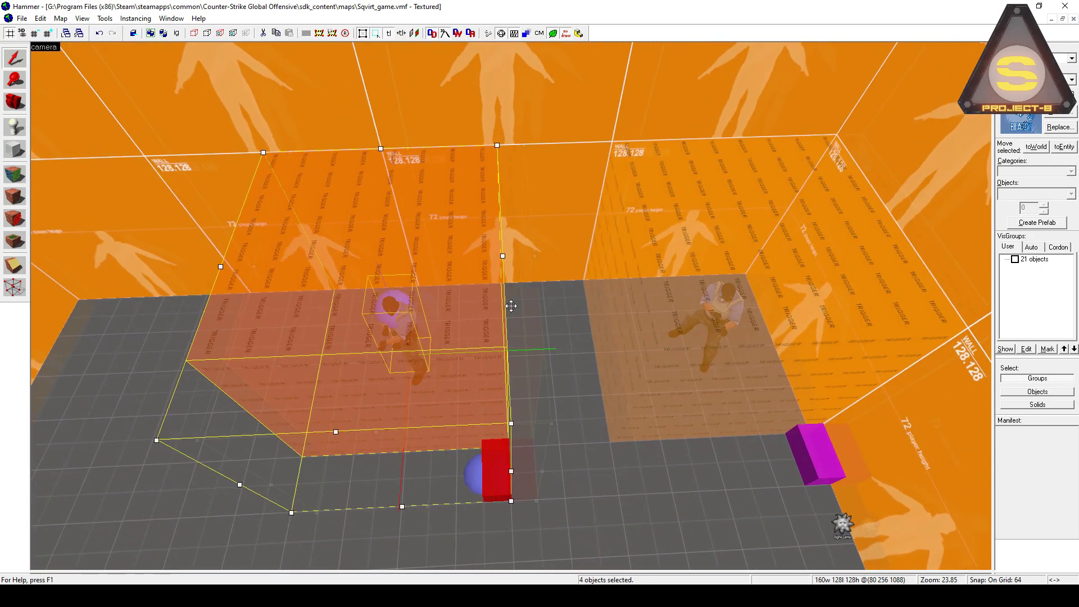
{"action": "key", "text": "a"}
{"action": "key", "text": "z"}
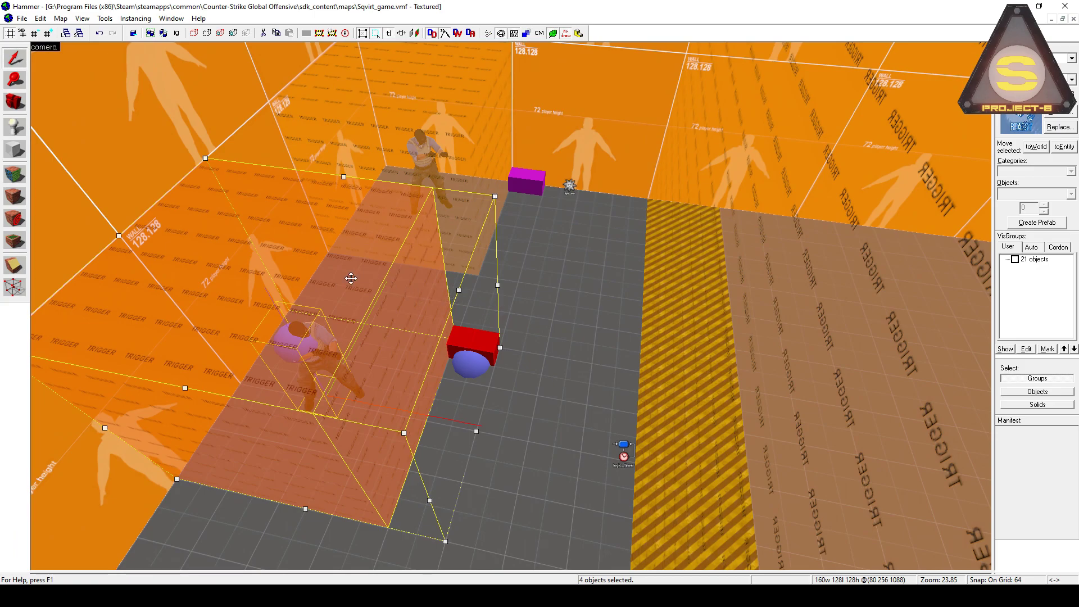
Step: Point out the copied set's individual entities, including its game_ui, and select the logic_timer at the start line
{"action": "left_click", "coordinate": [498, 263]}
{"action": "left_click", "coordinate": [407, 313]}
{"action": "left_click", "coordinate": [462, 341]}
{"action": "left_click", "coordinate": [485, 340]}
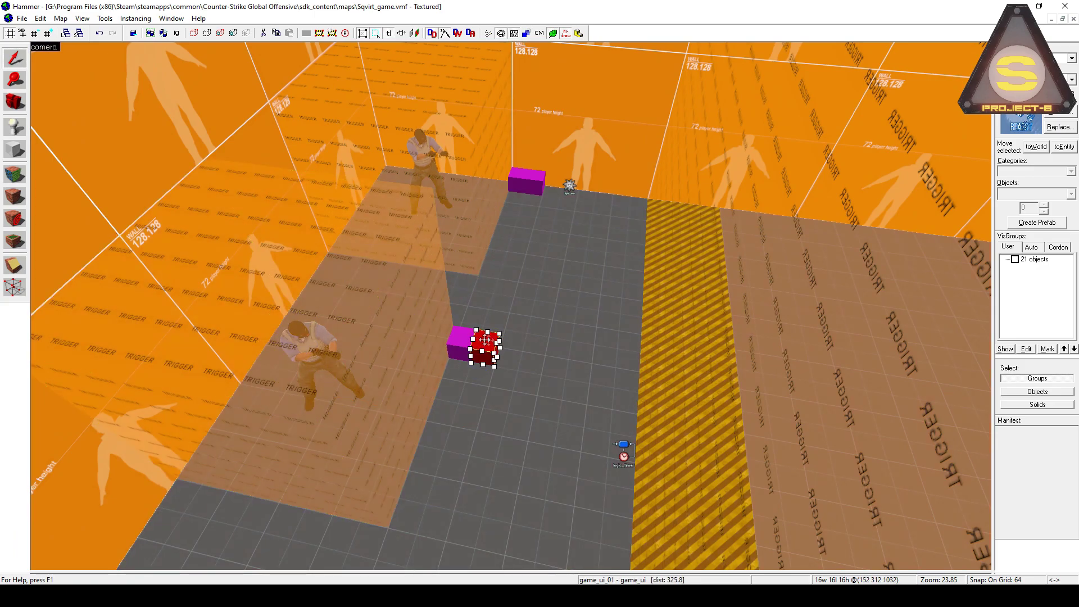
{"action": "key", "text": "a"}
{"action": "left_click", "coordinate": [663, 446]}
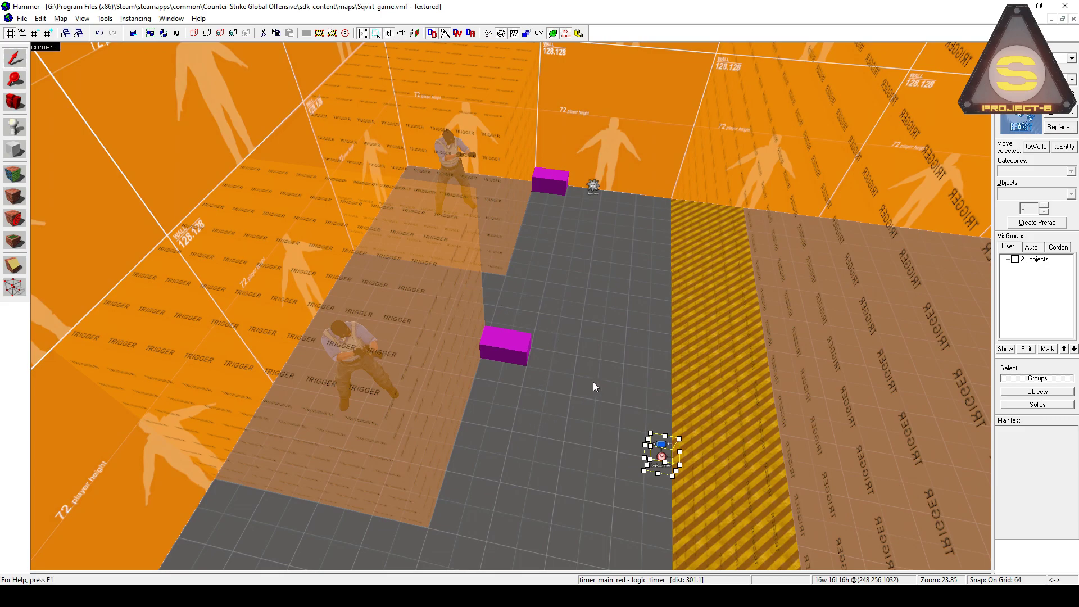
Step: Examine the keyvalues of the env_gunfire entity between the sound and the lights on the far wall, and close its properties unchanged
{"action": "key", "text": "z"}
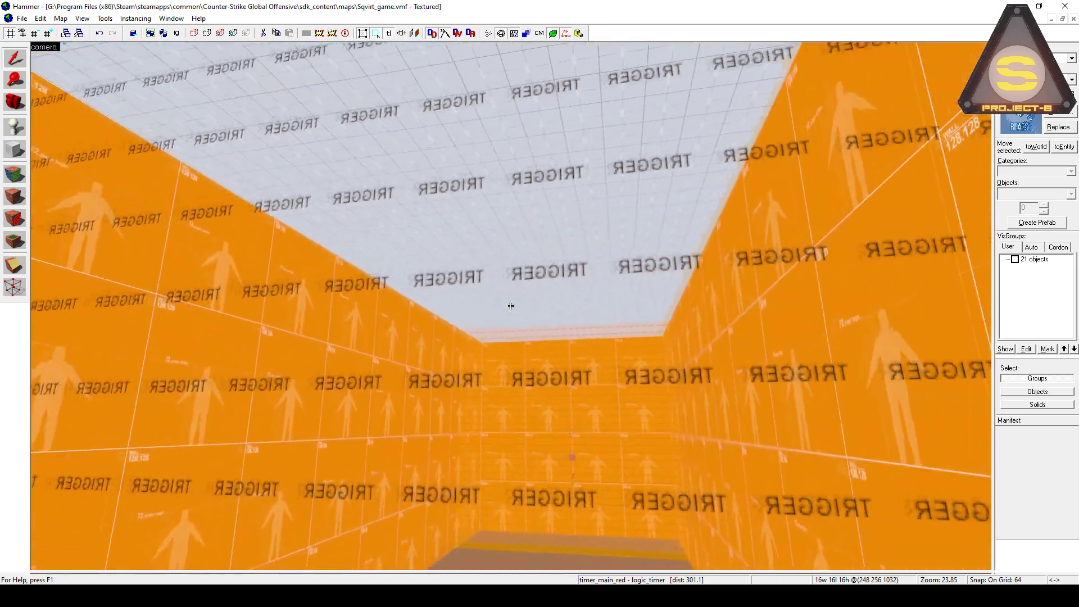
{"action": "key", "text": "w"}
{"action": "key", "text": "w"}
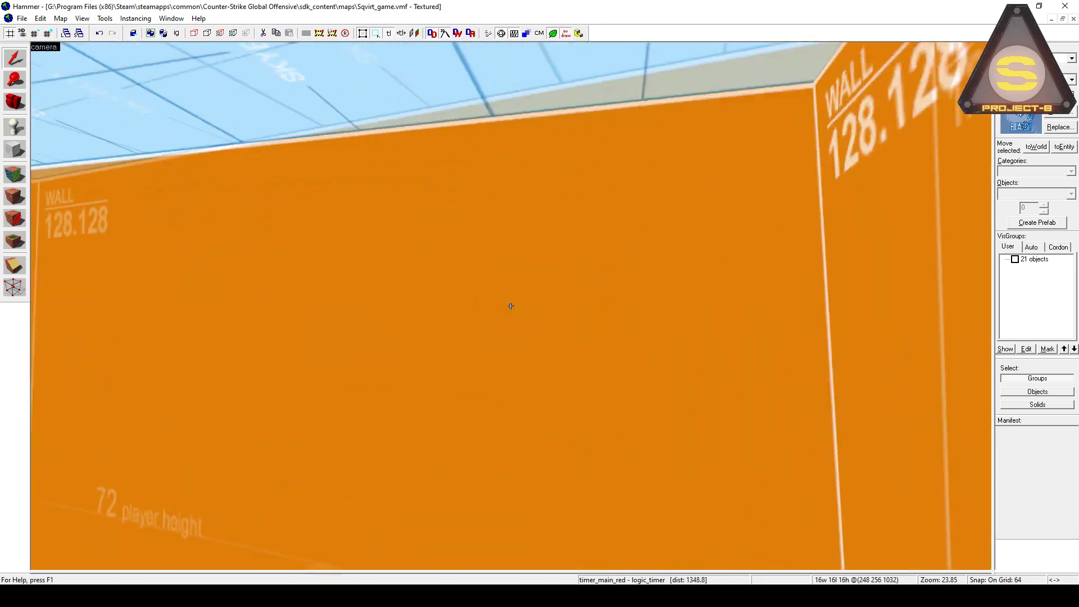
{"action": "key", "text": "w"}
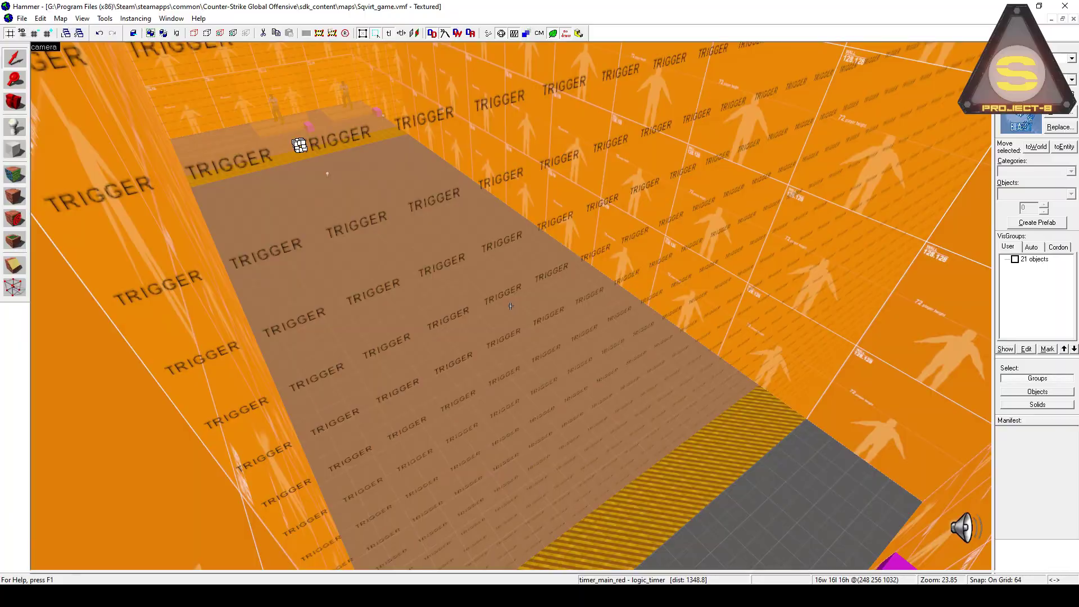
{"action": "key", "text": "w"}
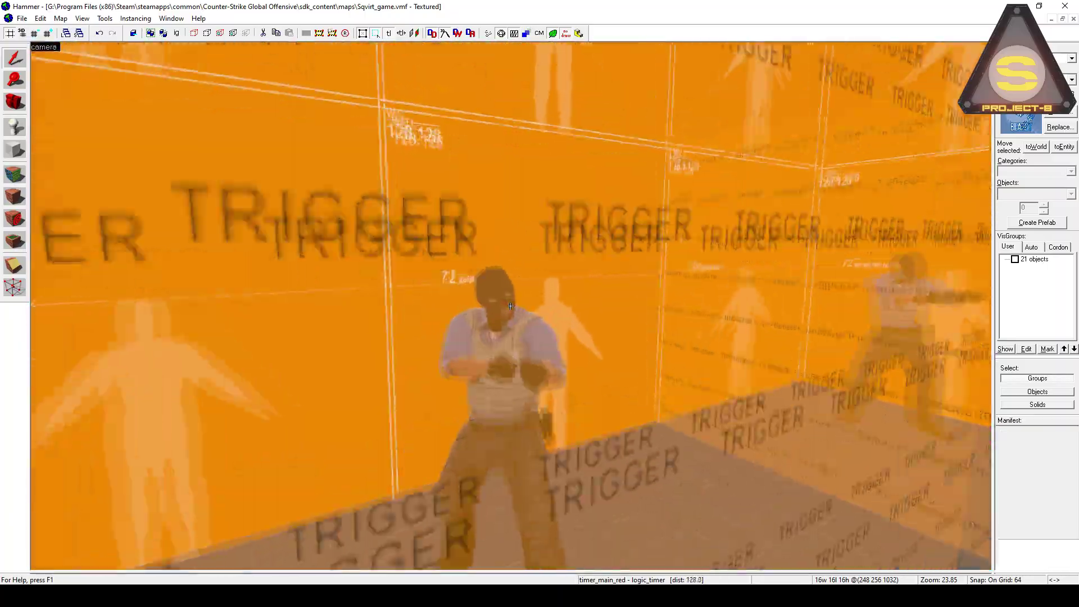
{"action": "key", "text": "s"}
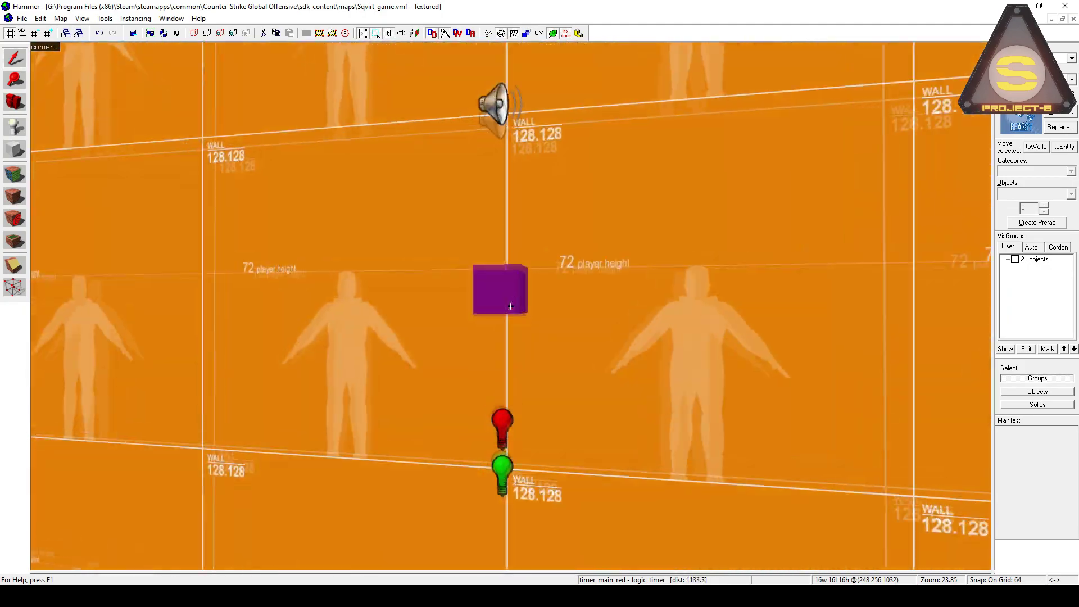
{"action": "key", "text": "d"}
{"action": "key", "text": "z"}
{"action": "left_click", "coordinate": [510, 306]}
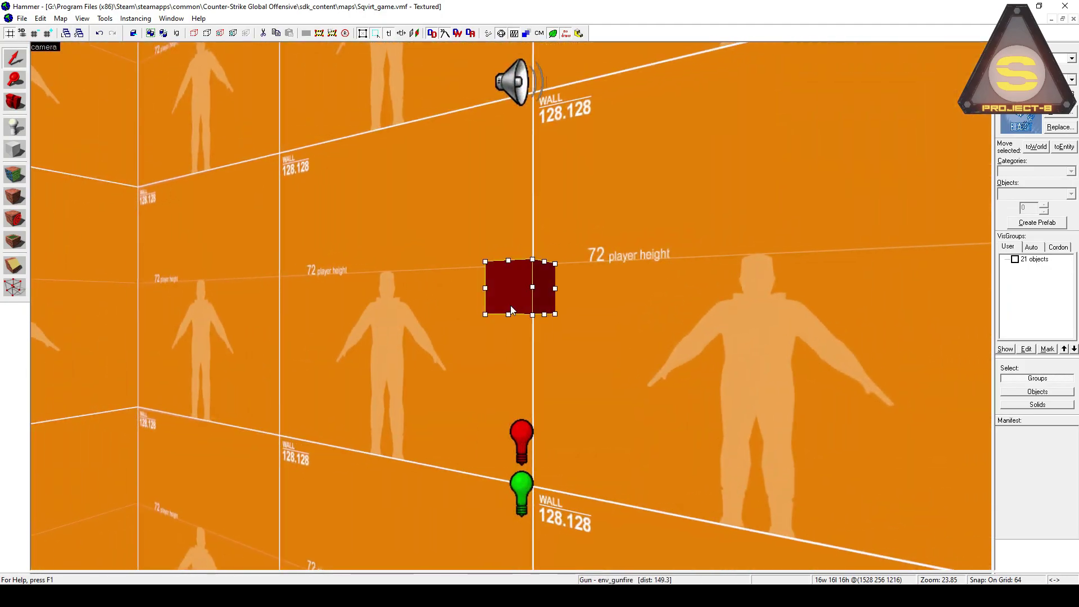
{"action": "double_click", "coordinate": [511, 309]}
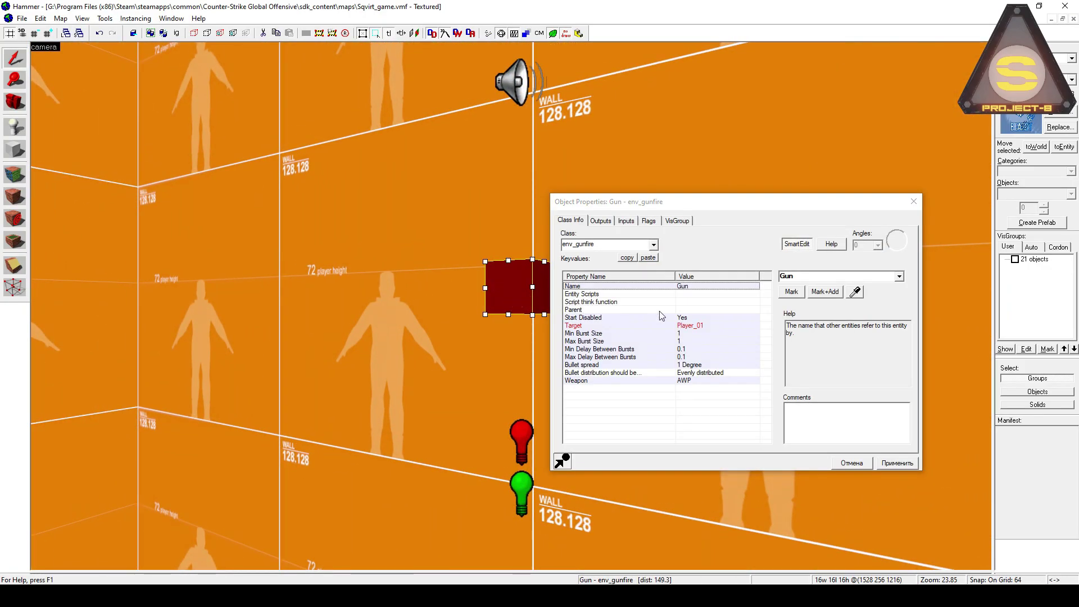
{"action": "left_click", "coordinate": [850, 461]}
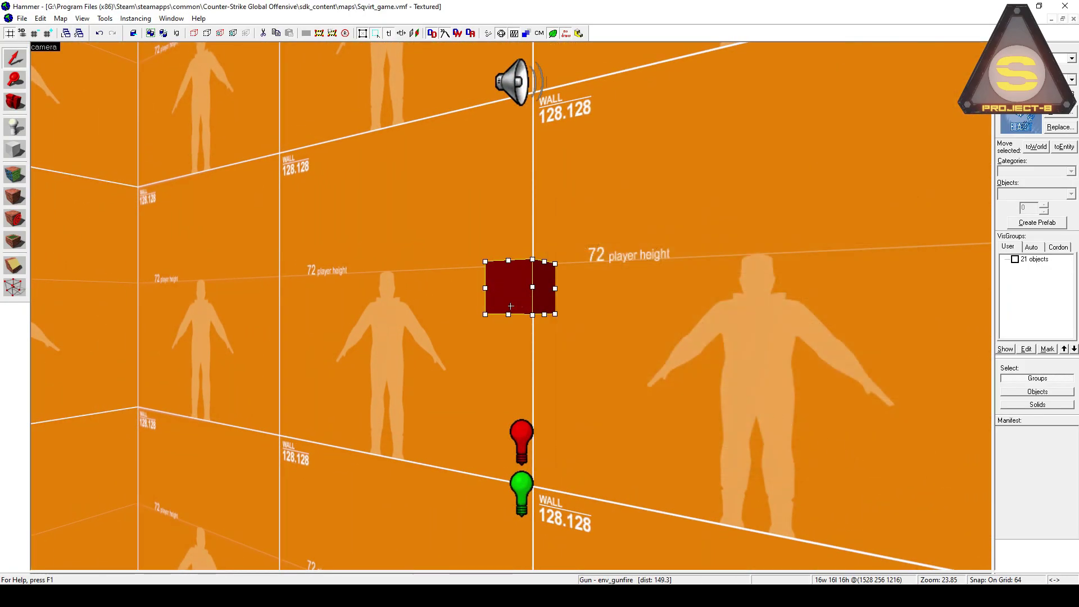
{"action": "key", "text": "s"}
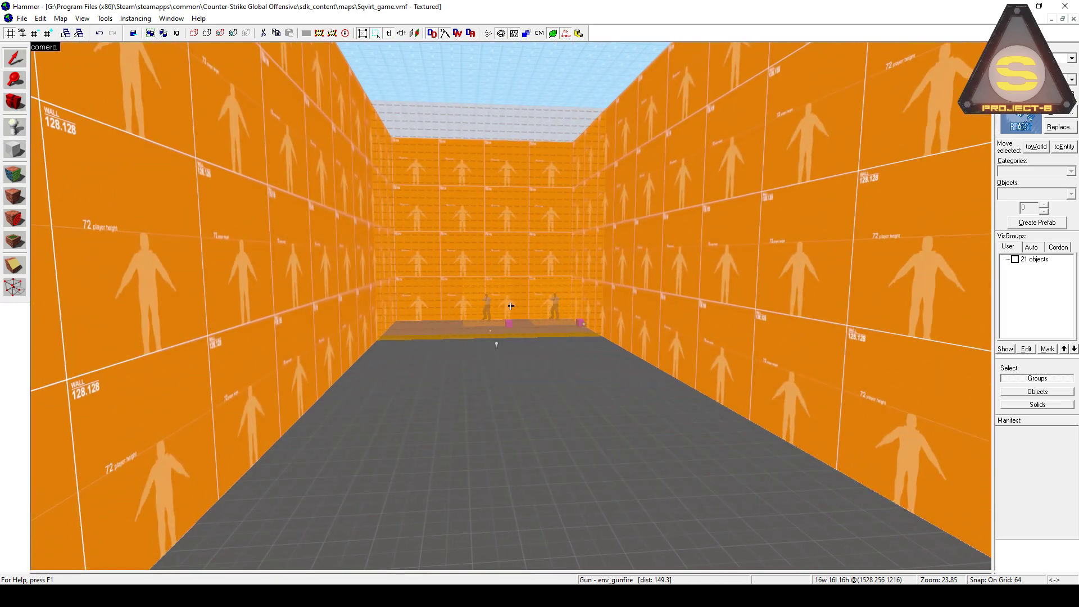
Step: Switch to YouTube and dislike the Black Mesa stream video
{"action": "mouse_move", "coordinate": [510, 306]}
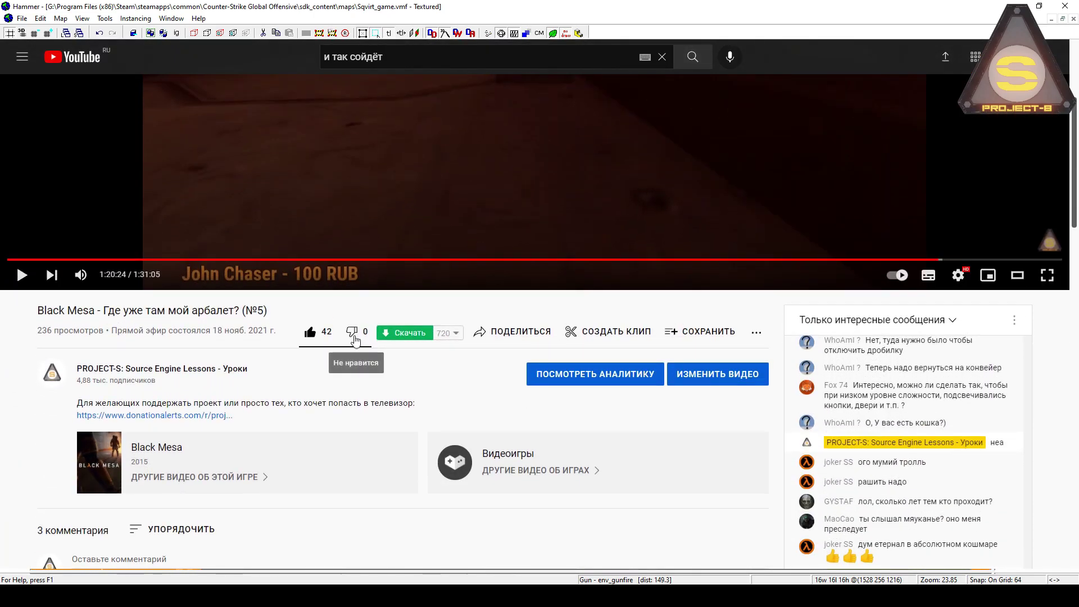
{"action": "left_click", "coordinate": [352, 333]}
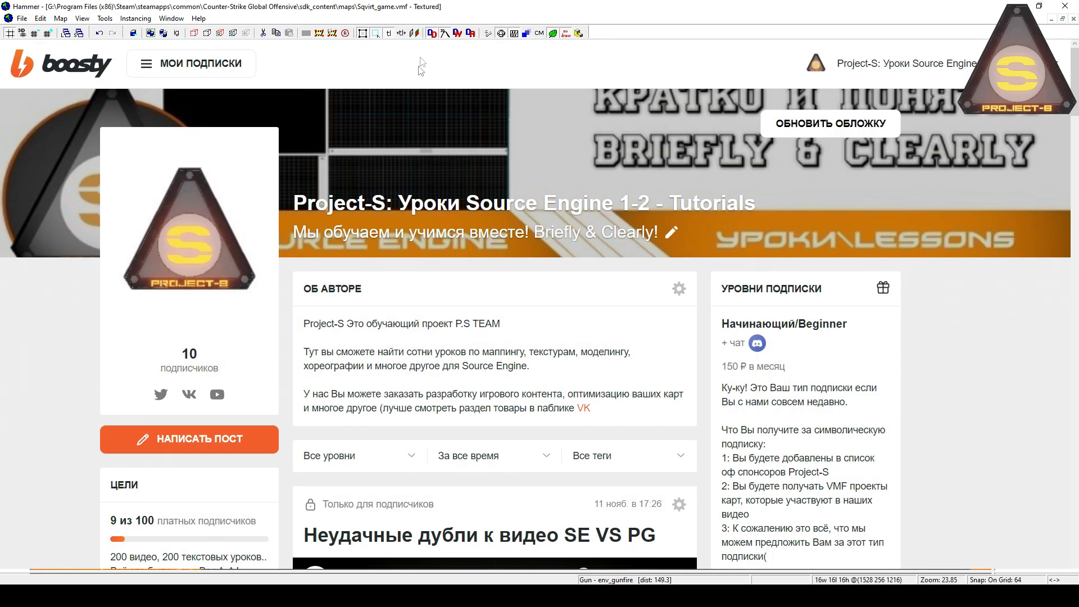
Step: Browse the Project-S page on Boosty, covering its subscription levels, goals and subscriber-only posts
{"action": "scroll", "coordinate": [397, 436], "scroll_direction": "down", "scroll_amount": 10}
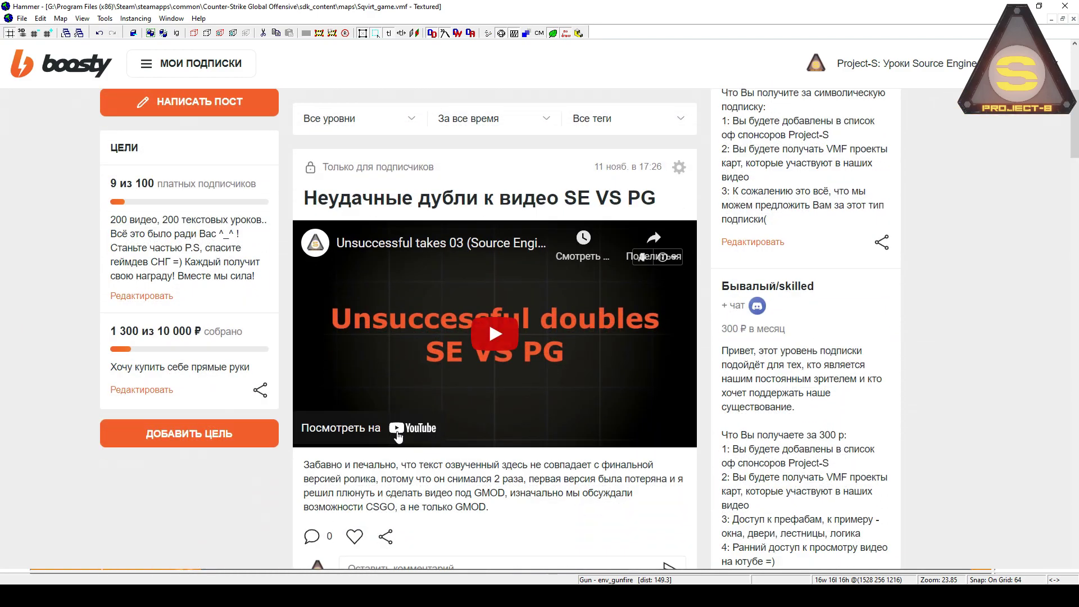
{"action": "scroll", "coordinate": [396, 435], "scroll_direction": "down", "scroll_amount": 20}
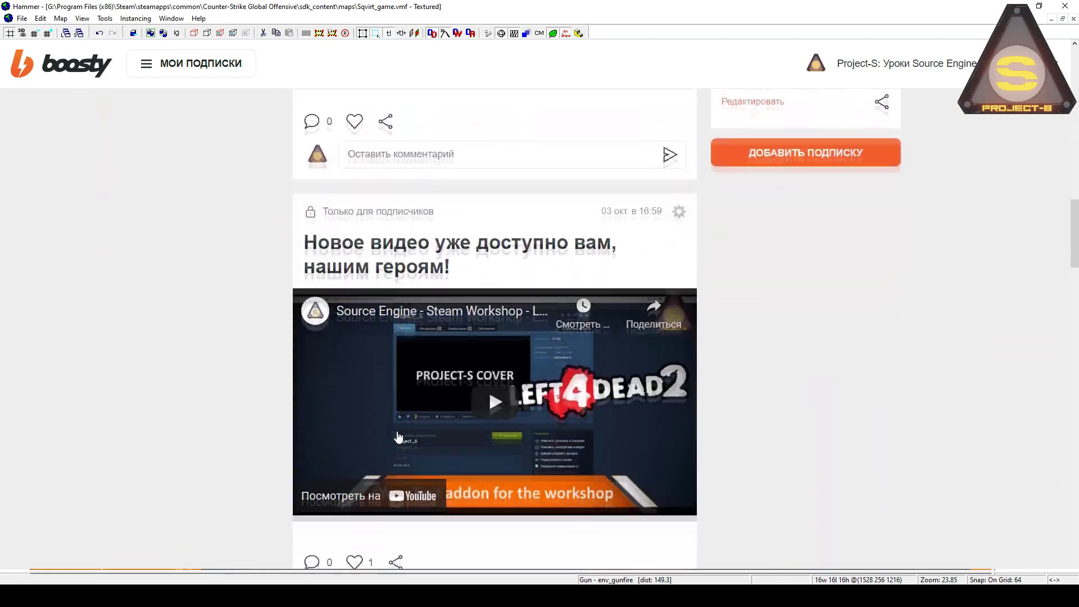
{"action": "scroll", "coordinate": [398, 437], "scroll_direction": "down", "scroll_amount": 5}
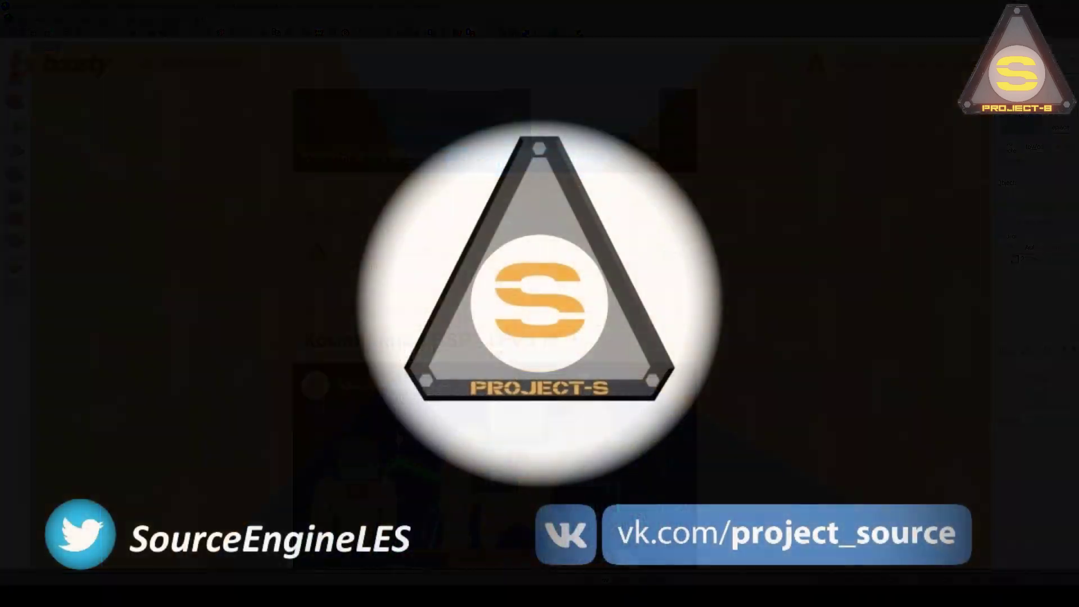